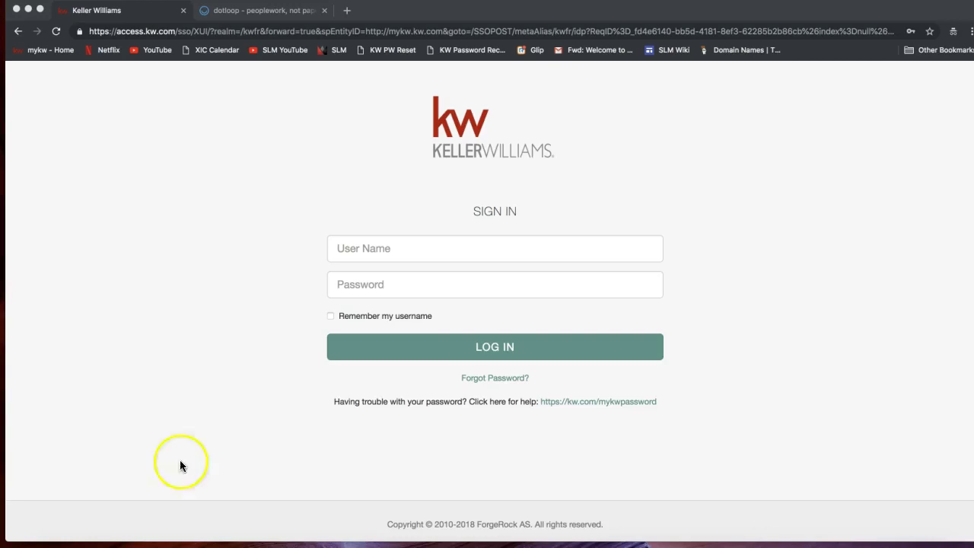
- Maximize the browser window showing the Keller Williams sign-in page
double_click(394, 16)
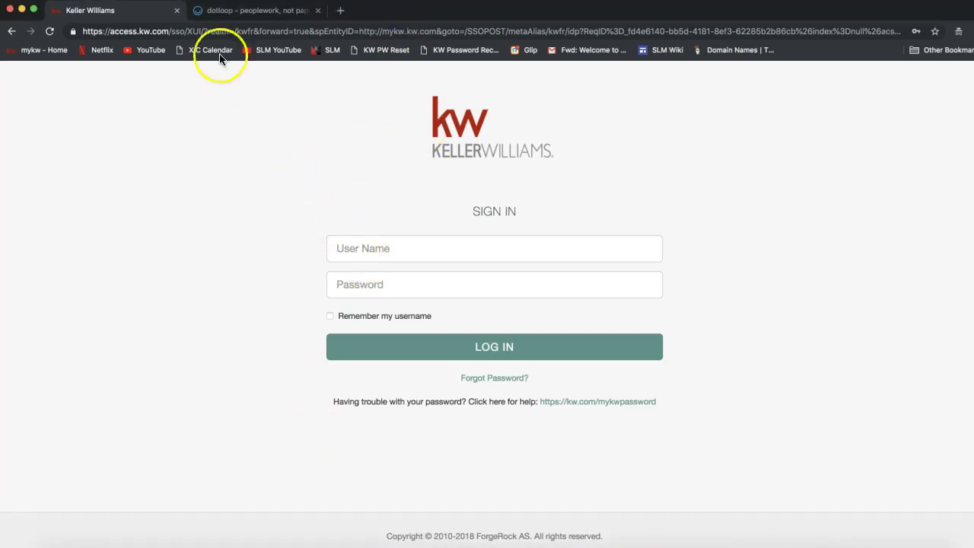
left_click(196, 30)
- Navigate the browser to mykw.kw.com
type("mykw.kw.com")
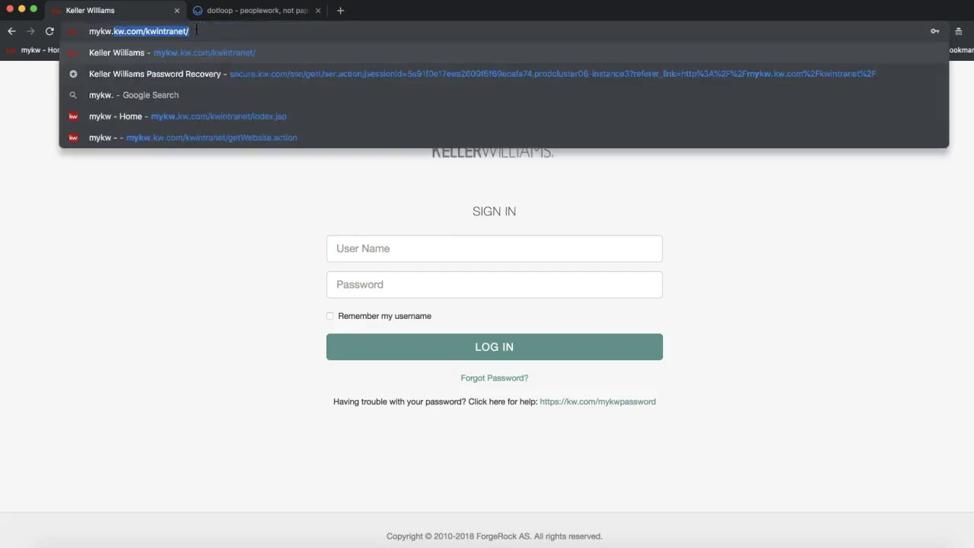
triple_click(135, 31)
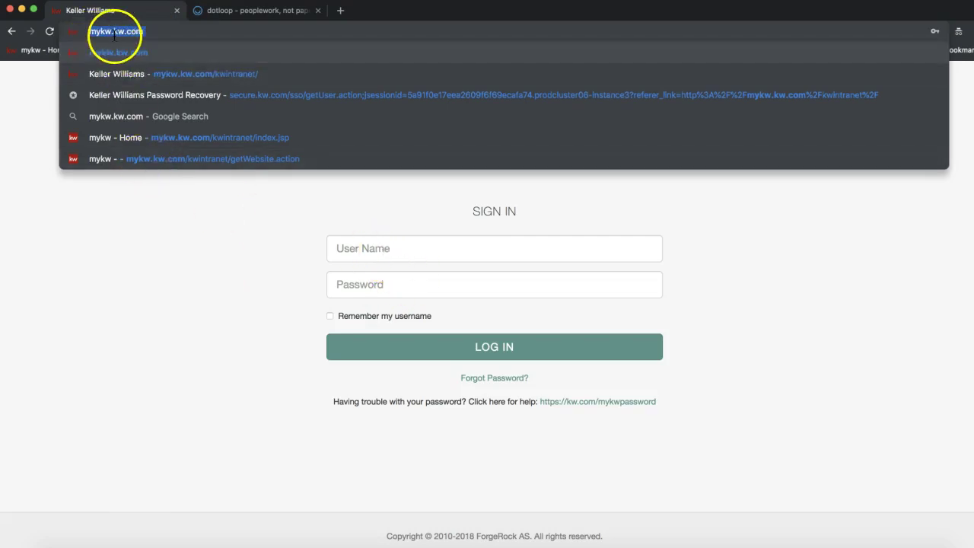
left_click(144, 337)
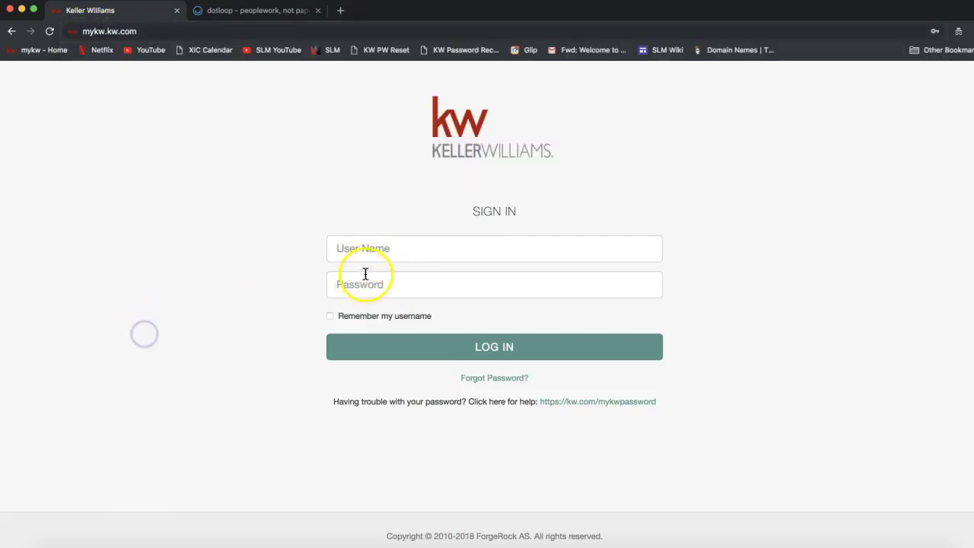
- Sign in to MyKW using the saved login from the User Name autofill
left_click(358, 250)
type("conn")
left_click(361, 276)
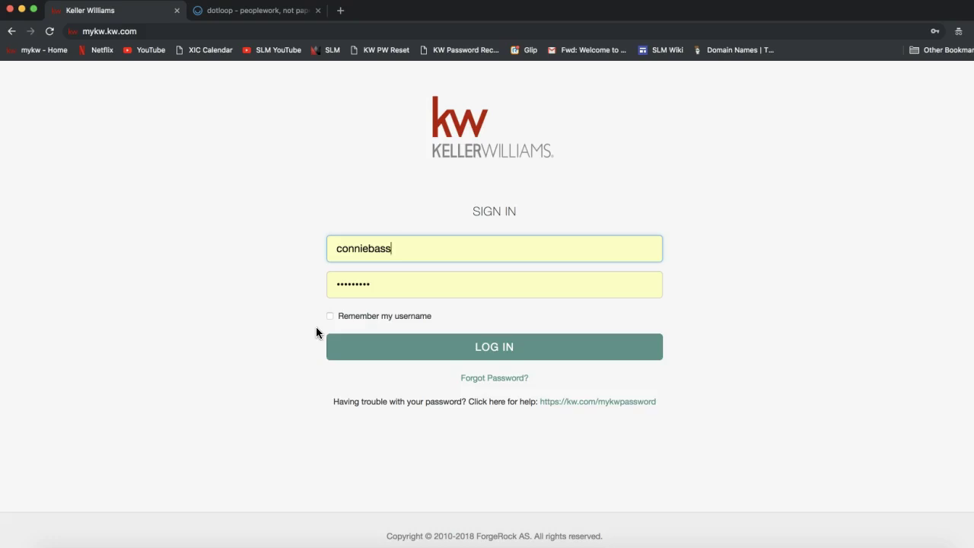
left_click(418, 353)
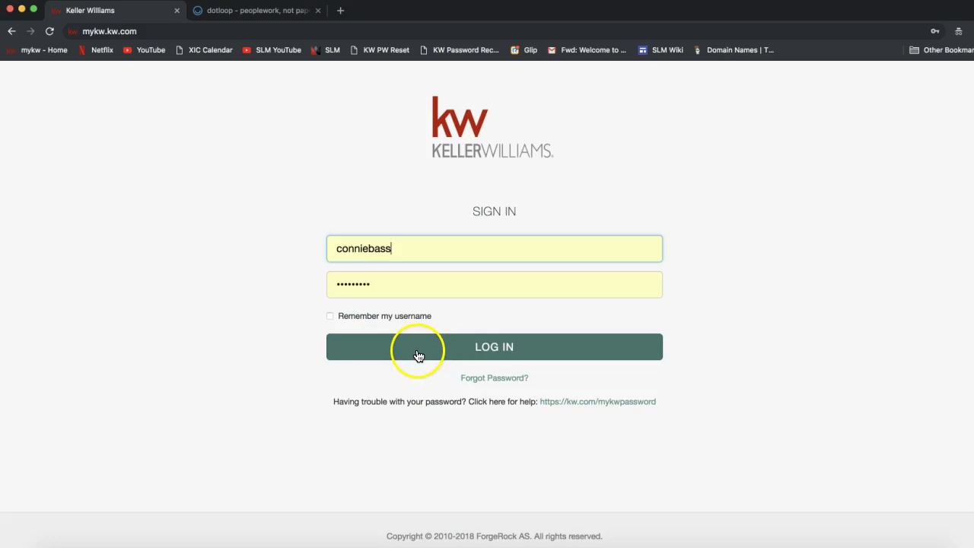
left_click(464, 353)
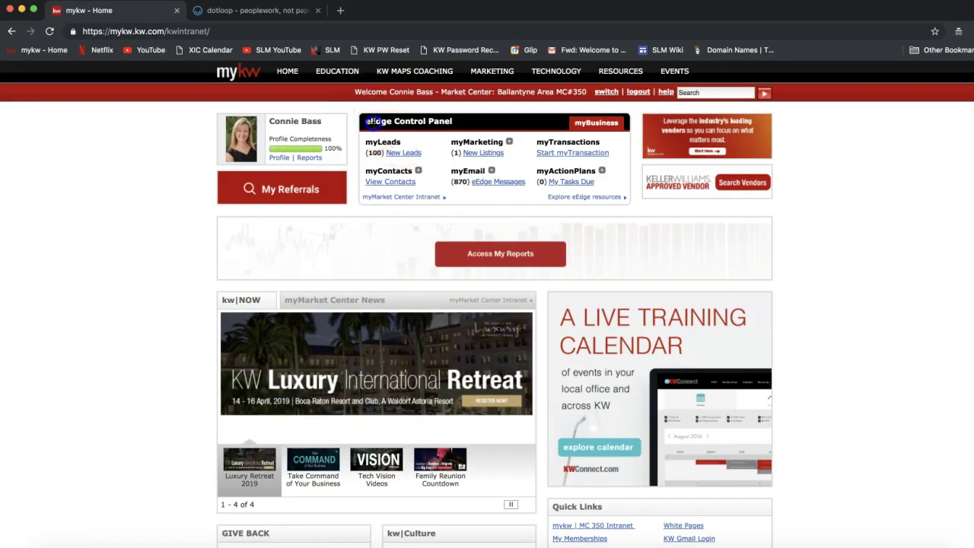
- Highlight the eEdge Control Panel and myTransactions headings on the MyKW home page
triple_click(373, 122)
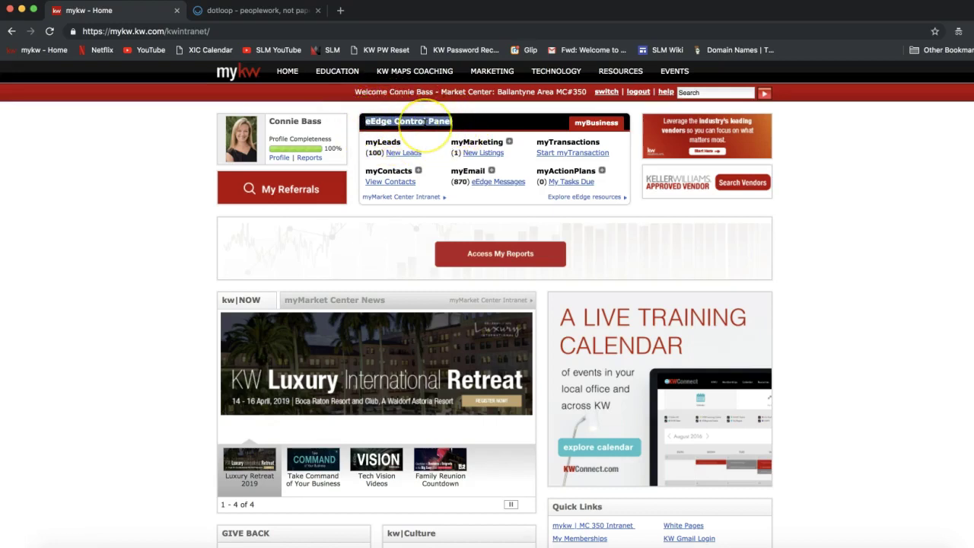
left_click(565, 142)
double_click(565, 142)
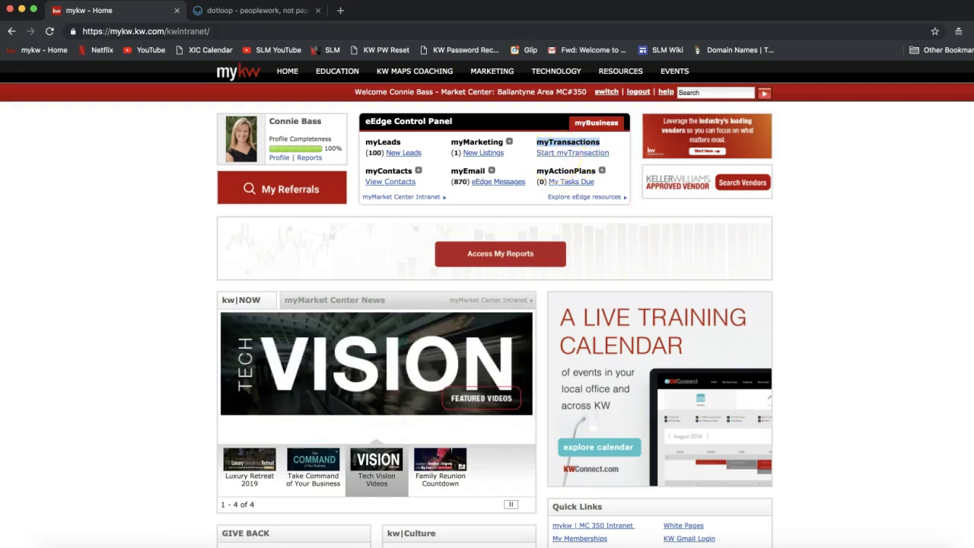
left_click(968, 541)
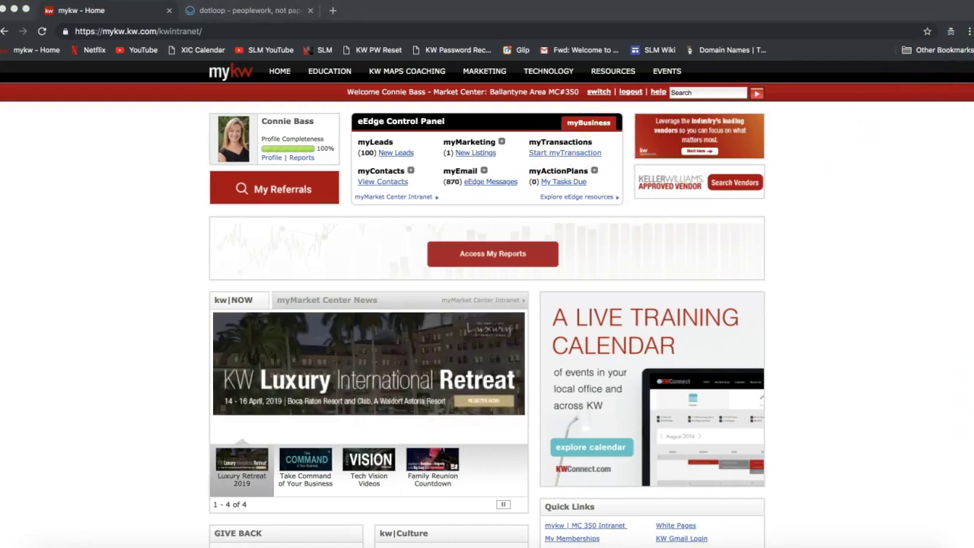
- Switch to the dotloop tab showing the Loops page and its account menu
left_click(282, 11)
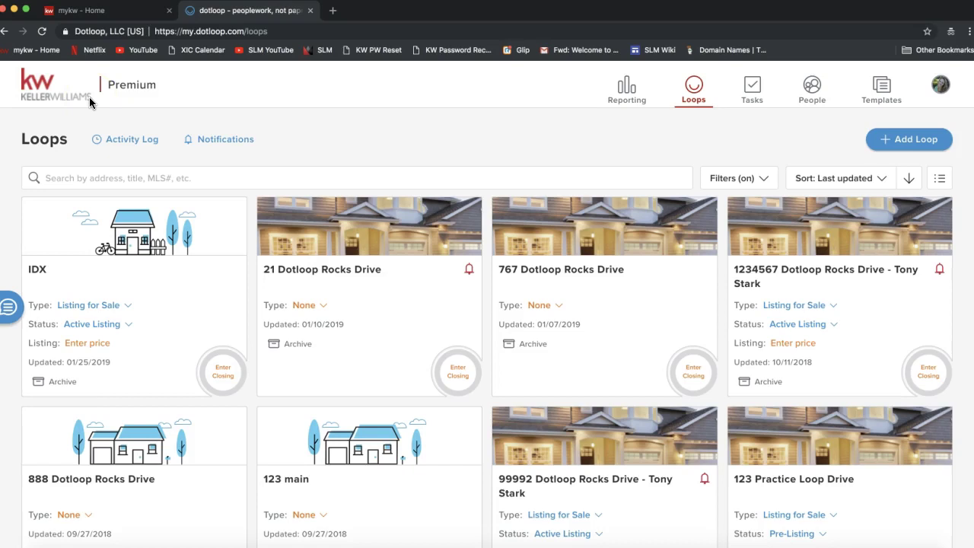
left_click(940, 85)
left_click(826, 349)
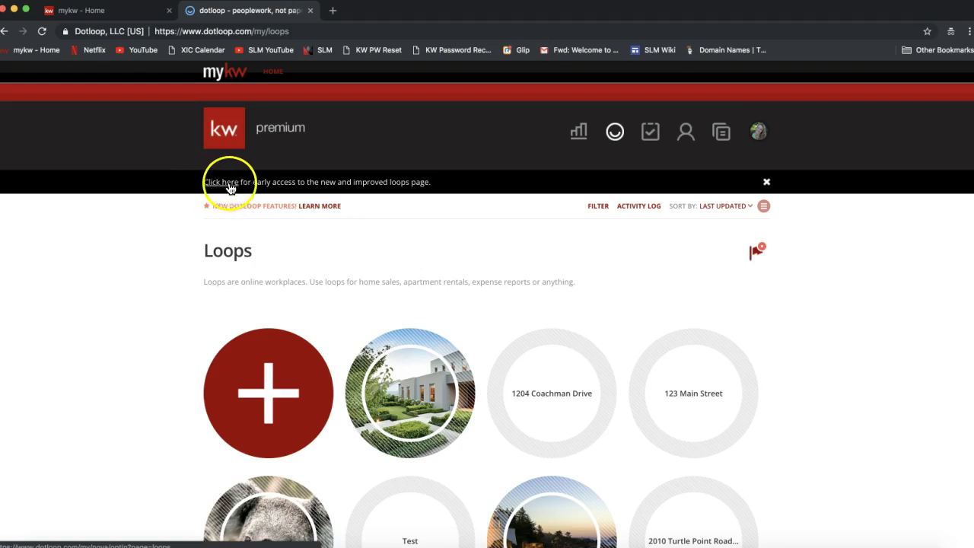
left_click_drag(460, 185, 203, 182)
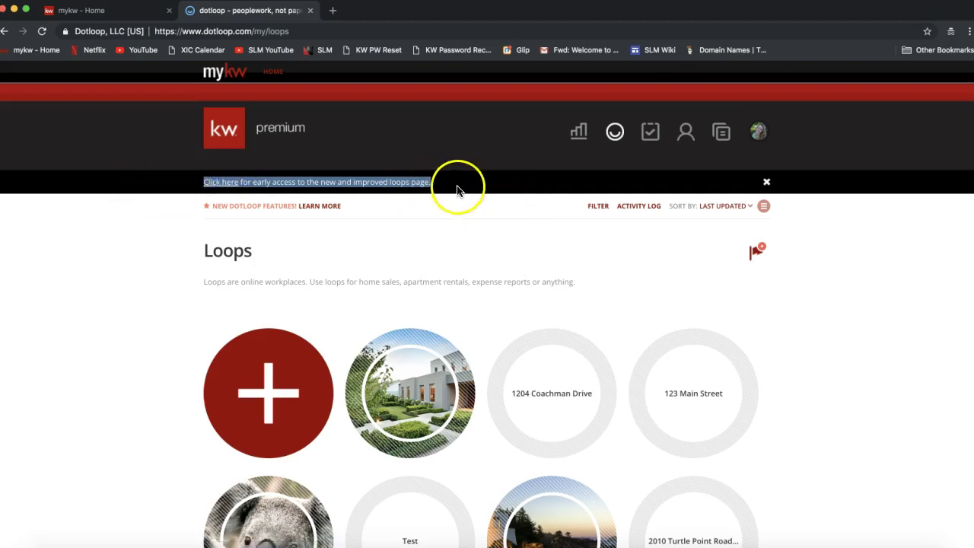
left_click(223, 185)
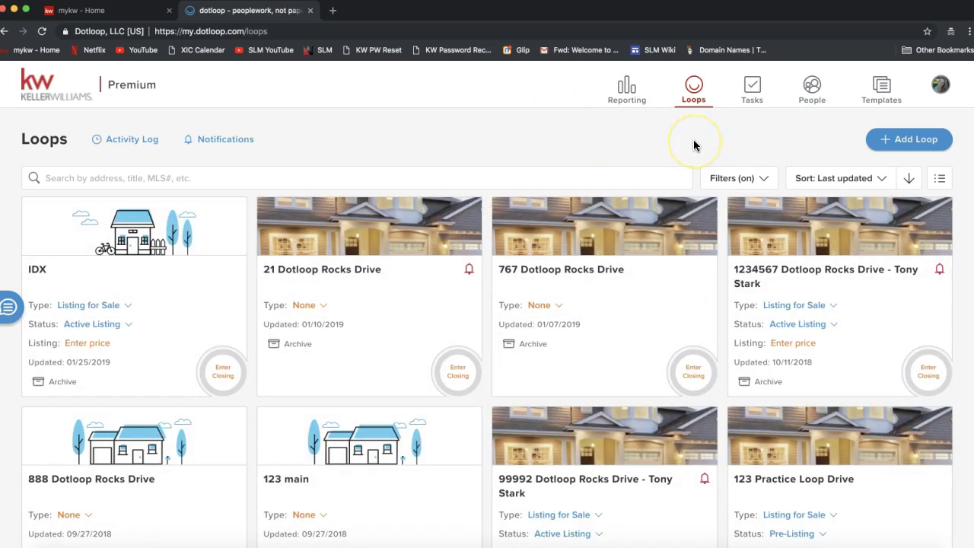
left_click(938, 85)
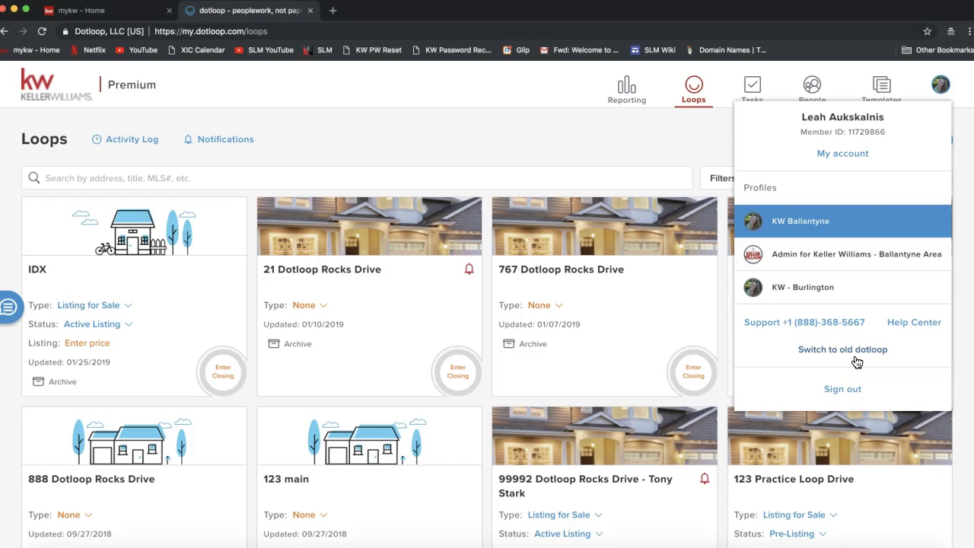
left_click(372, 124)
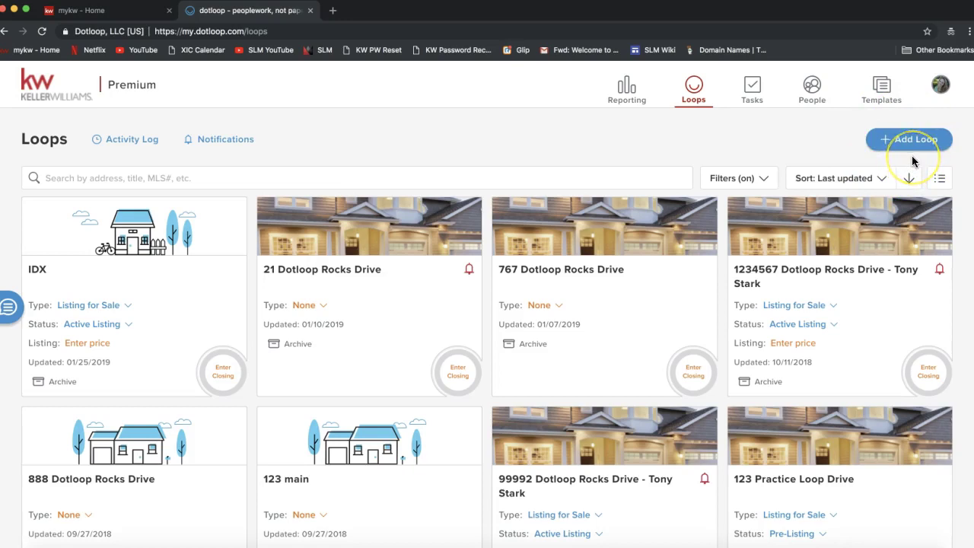
double_click(130, 85)
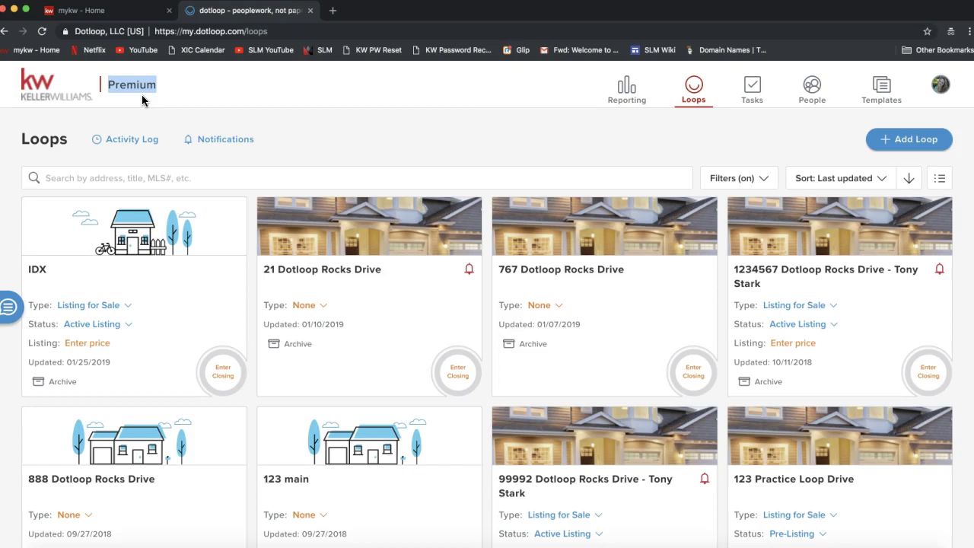
double_click(140, 85)
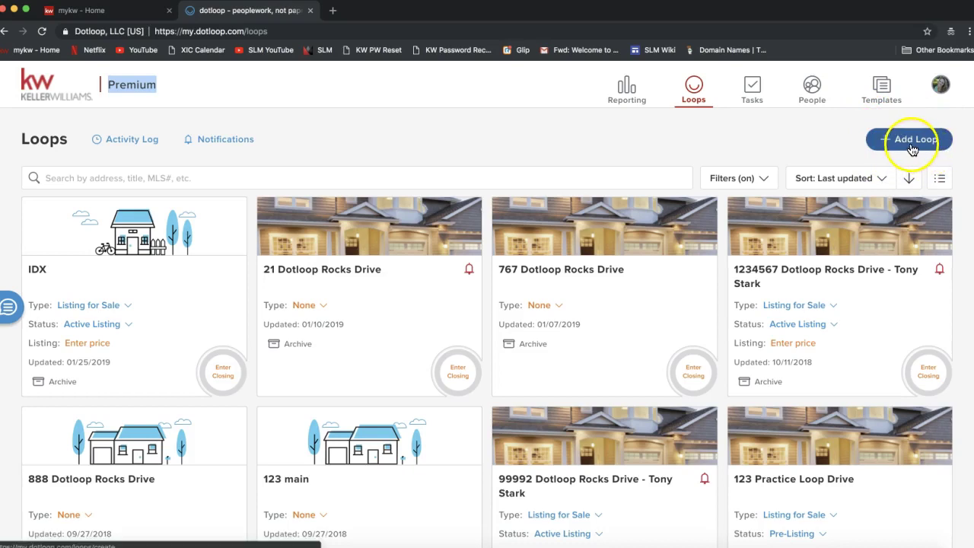
- Add a new loop with property address '123 Dotloop Rocks Street' and continue to the template step
left_click(913, 148)
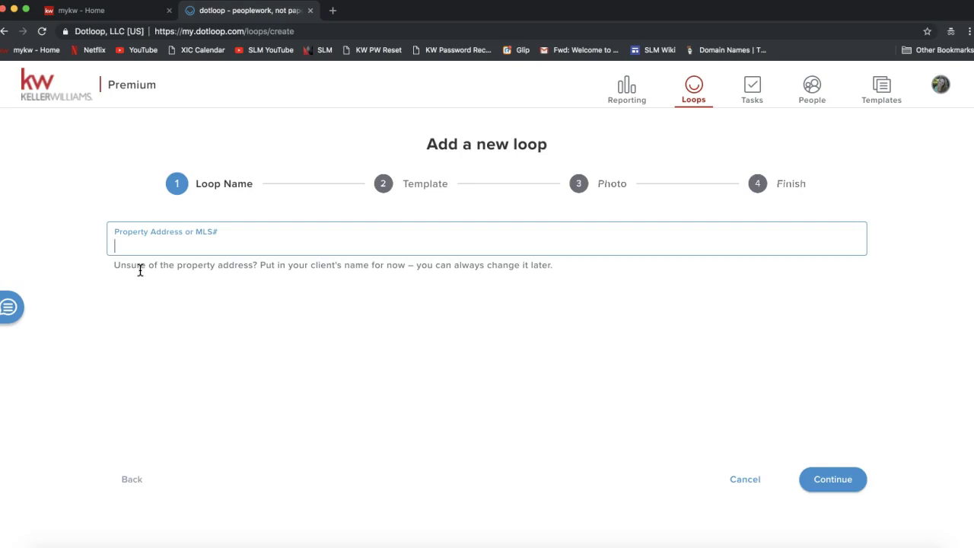
type("123 Main ")
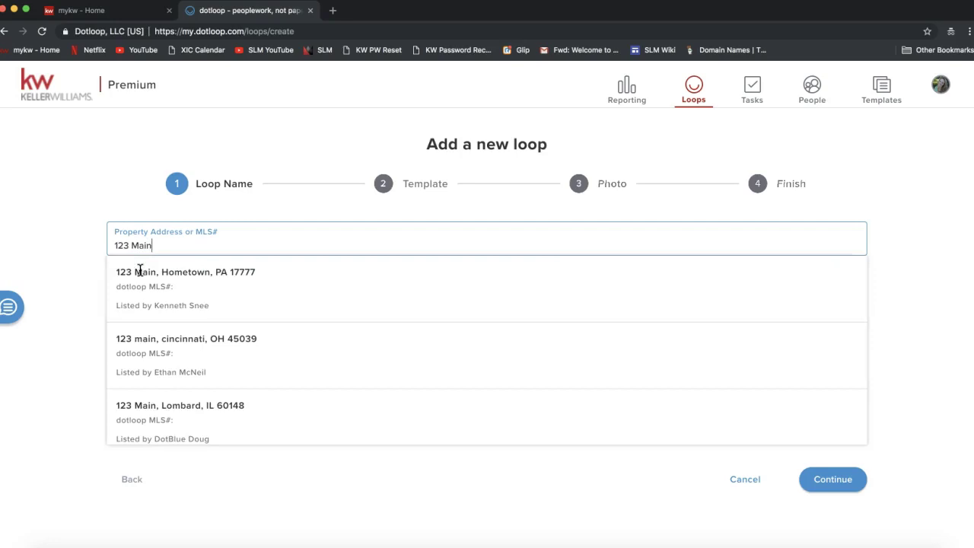
type("D")
key("BackSpace")
type("Street")
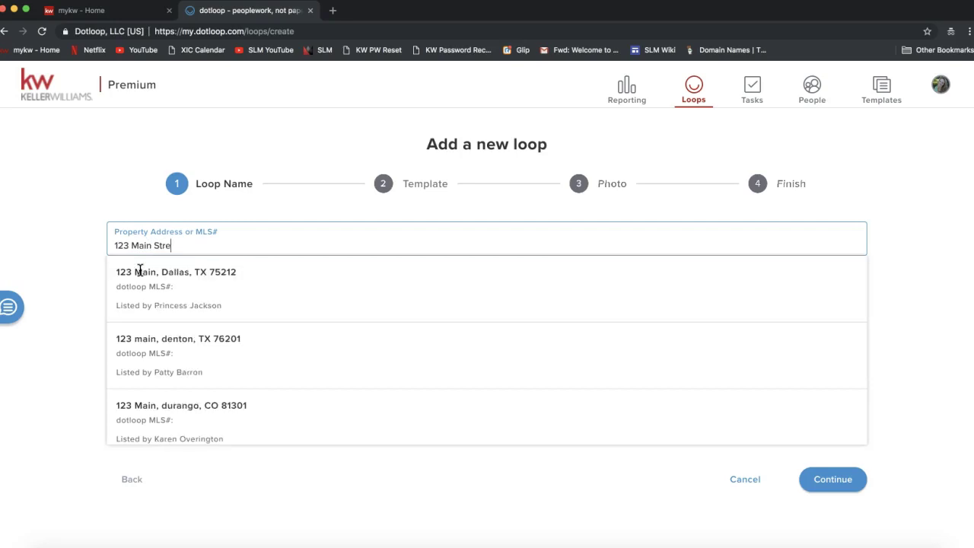
left_click(139, 271)
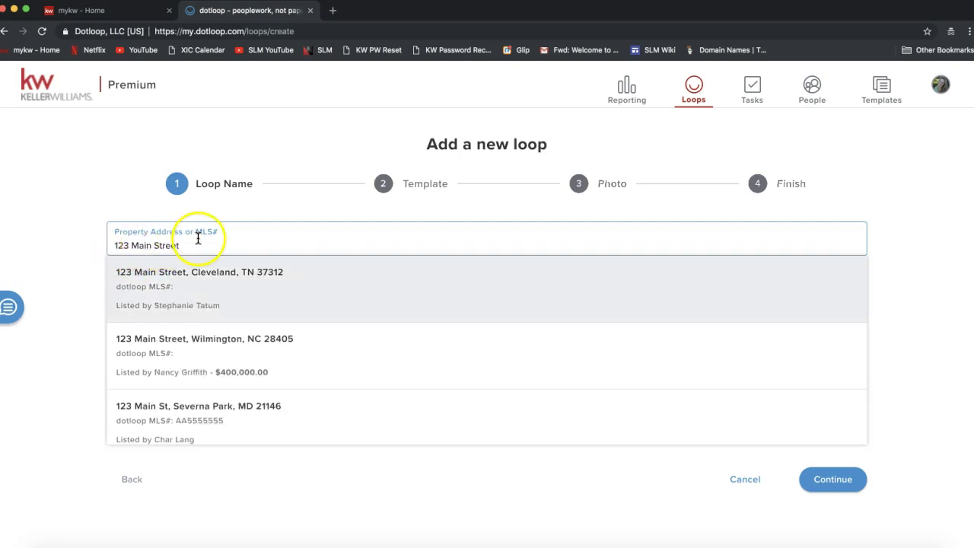
left_click(138, 245)
double_click(138, 245)
type("Dotloop Rocks")
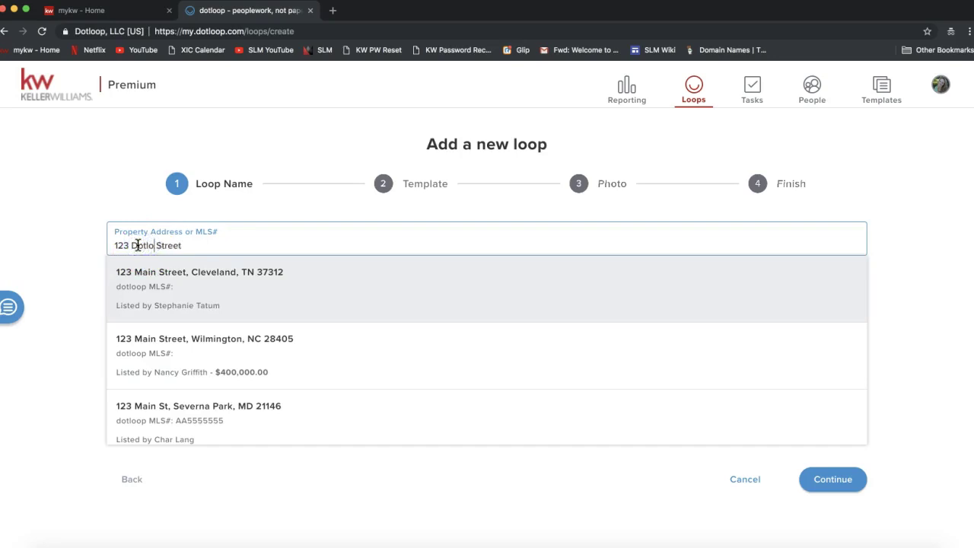
left_click(31, 223)
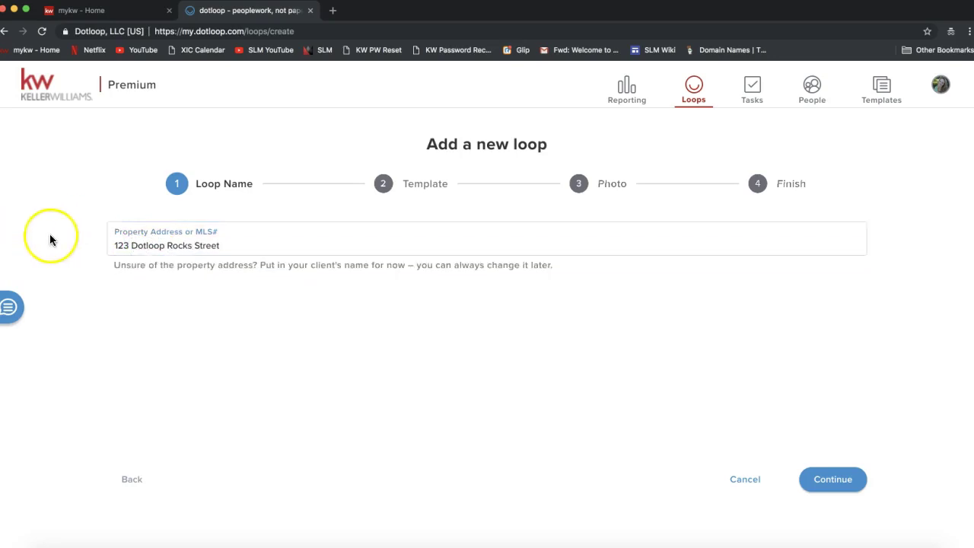
left_click(156, 246)
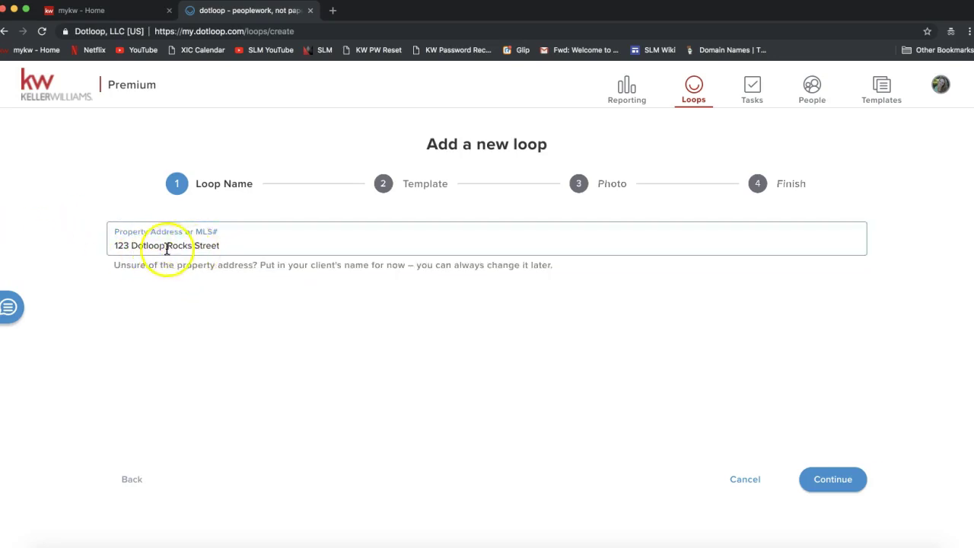
left_click(276, 276)
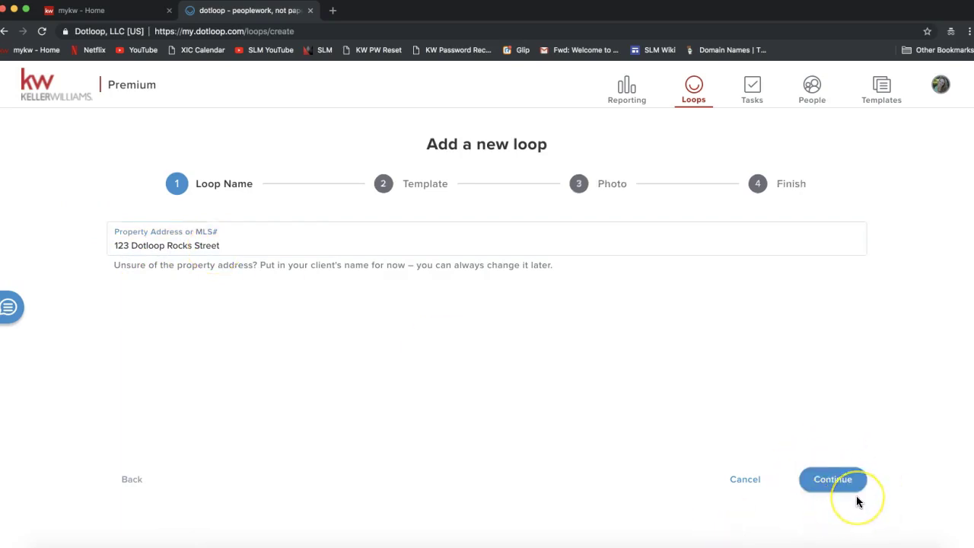
left_click(839, 487)
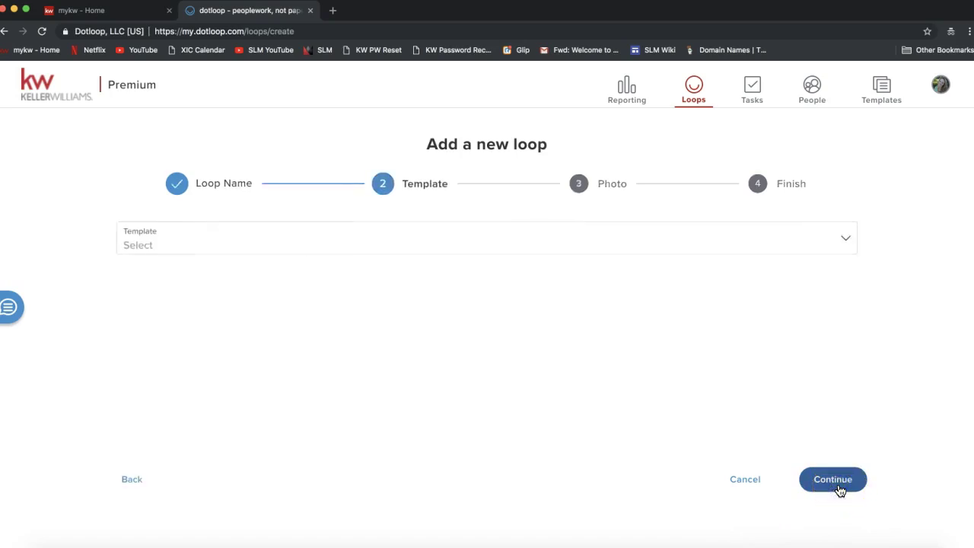
left_click(552, 332)
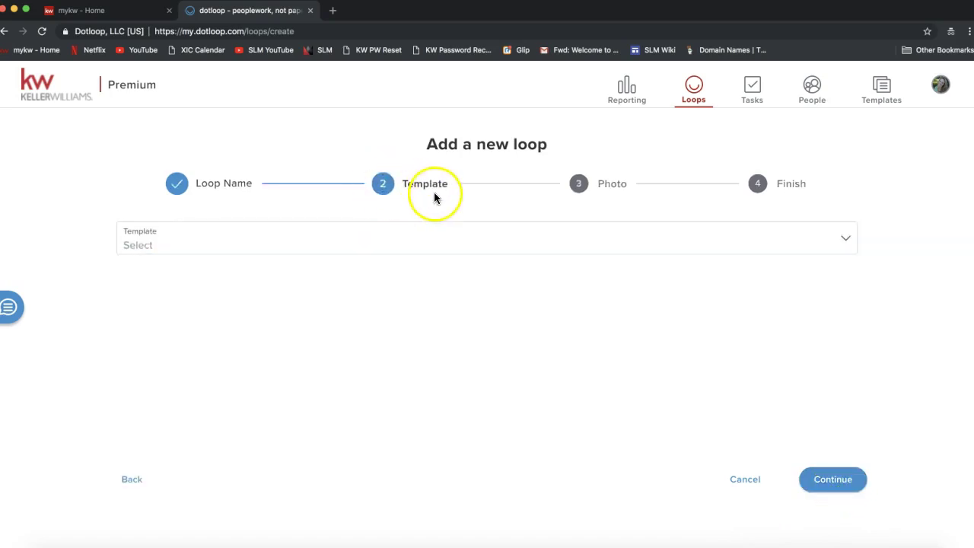
left_click(169, 251)
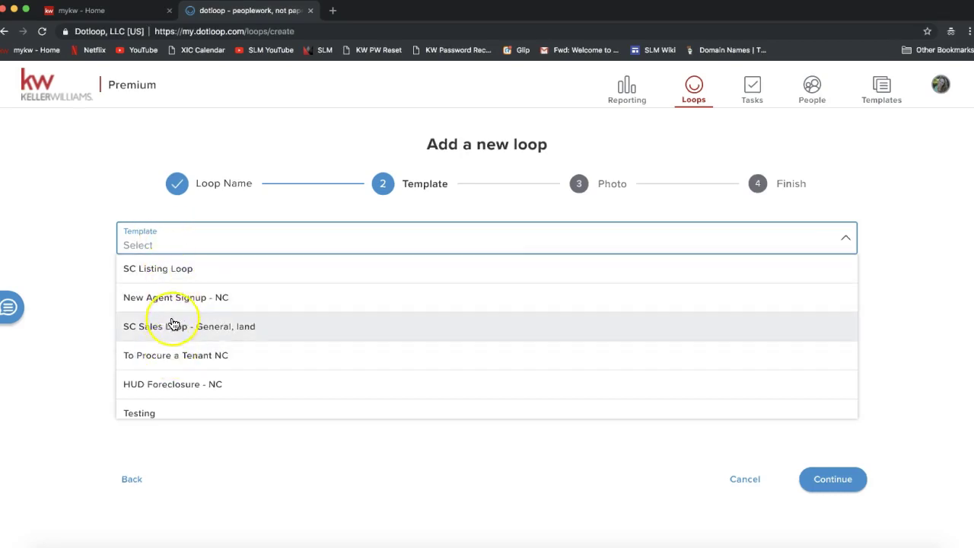
scroll(174, 323, "down", 6)
scroll(171, 387, "up", 6)
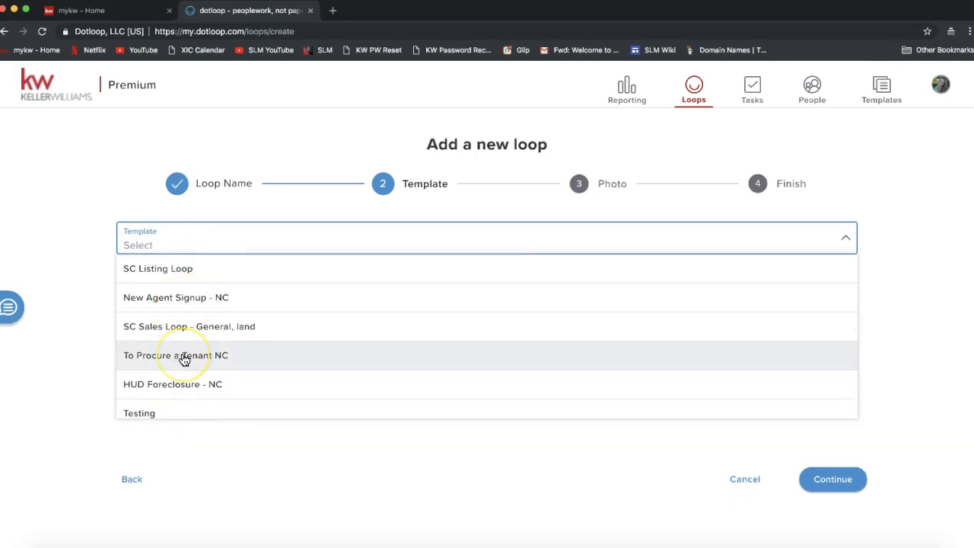
left_click(111, 198)
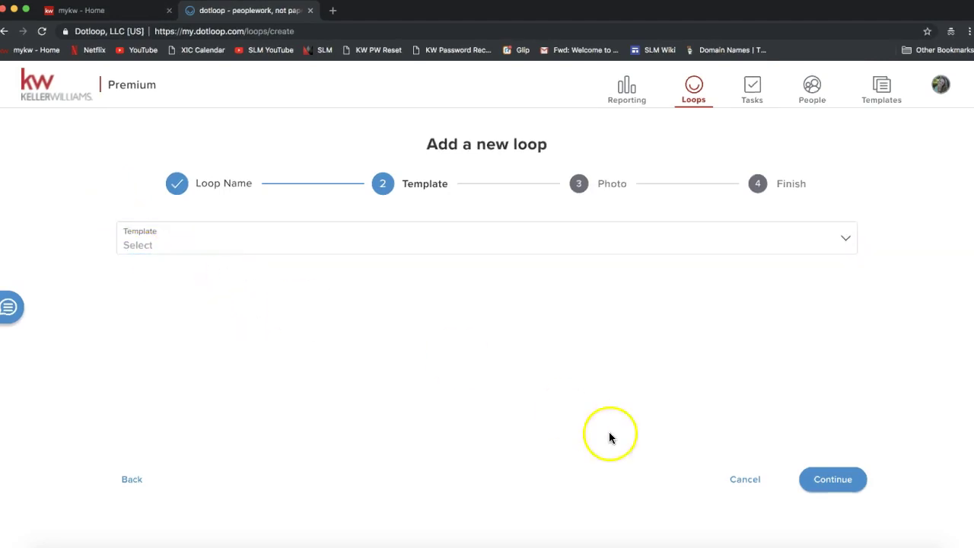
- Skip the template and photo steps and finish creating the 123 Dotloop Rocks Street loop
left_click(837, 491)
left_click(834, 492)
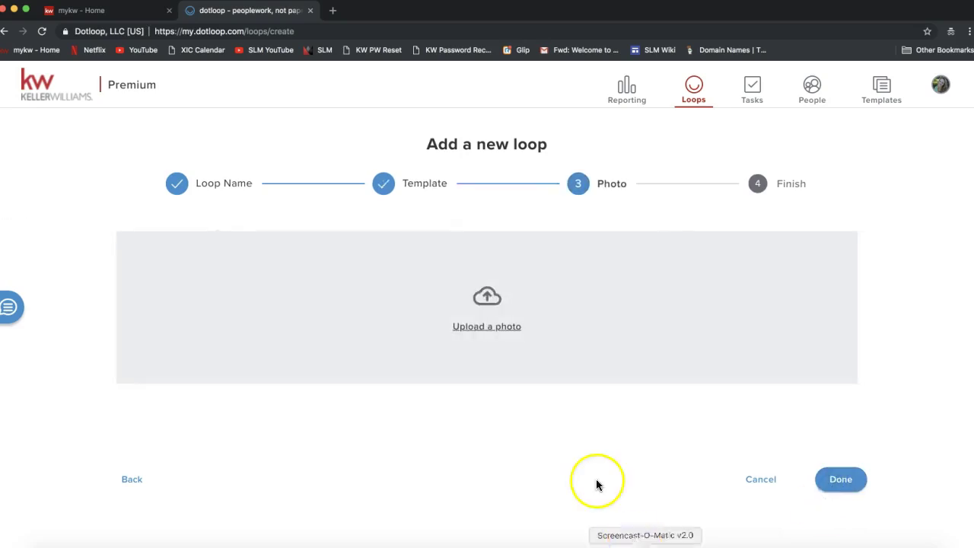
left_click(460, 347)
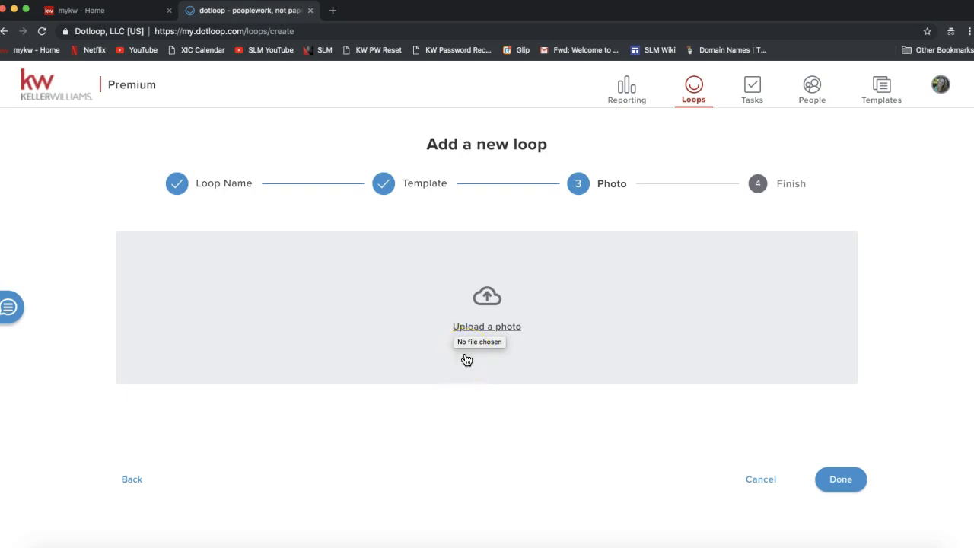
left_click(600, 363)
left_click(423, 314)
left_click(479, 355)
left_click(860, 492)
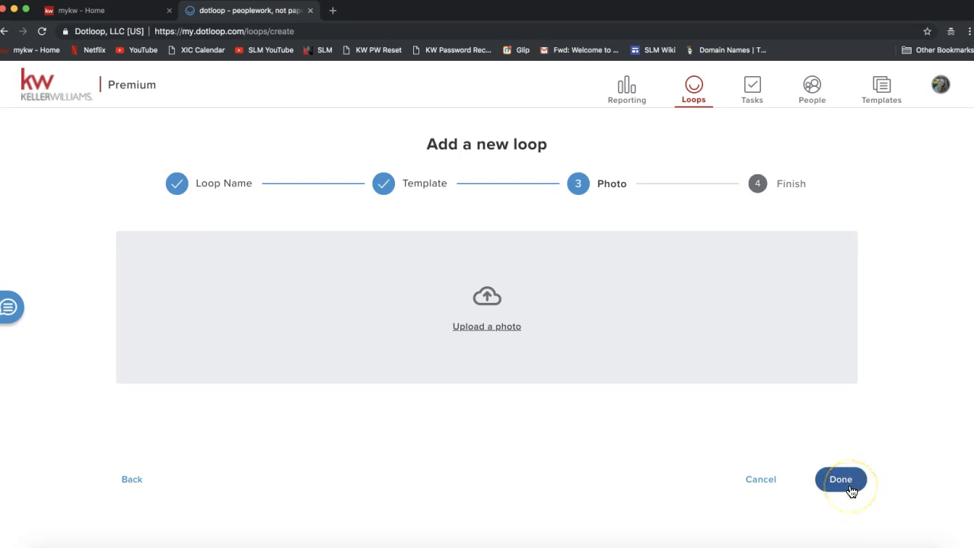
left_click(835, 490)
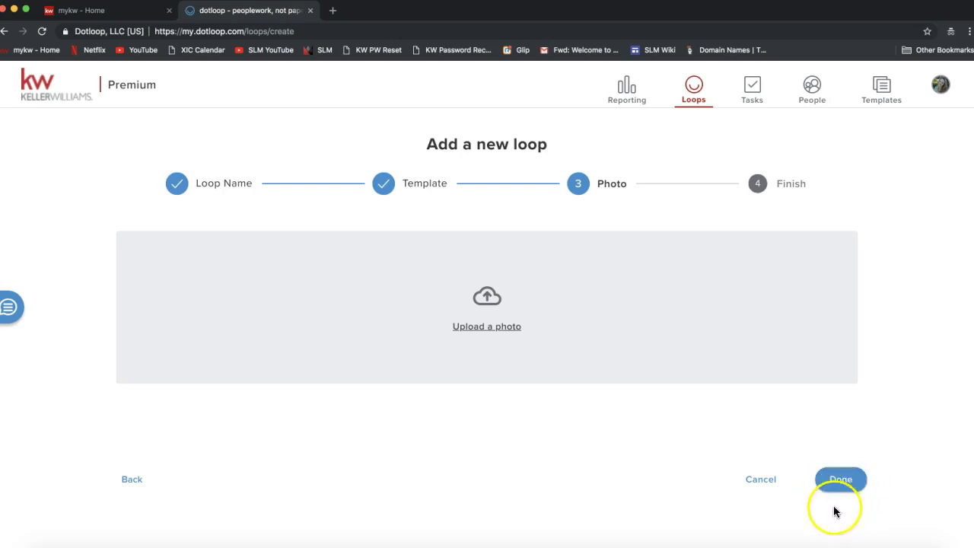
left_click(842, 495)
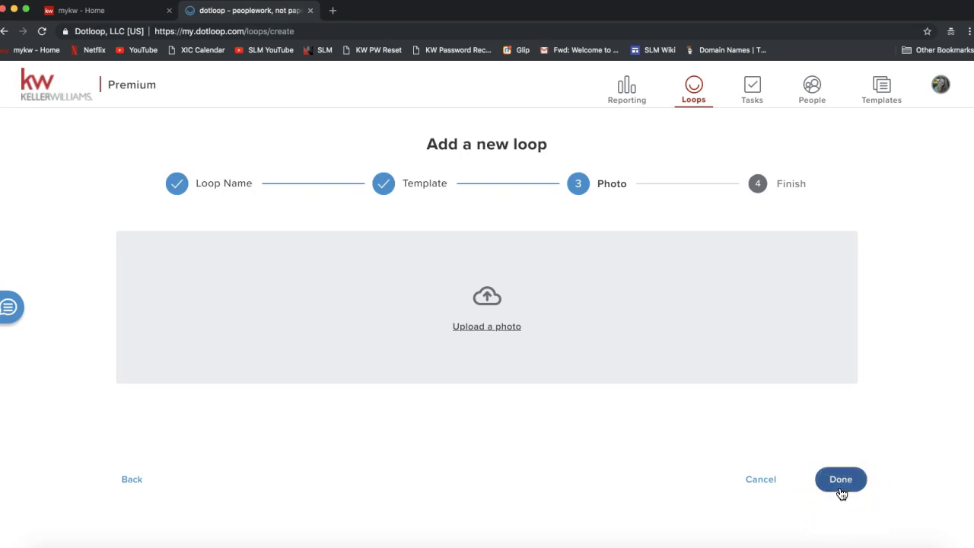
left_click(840, 486)
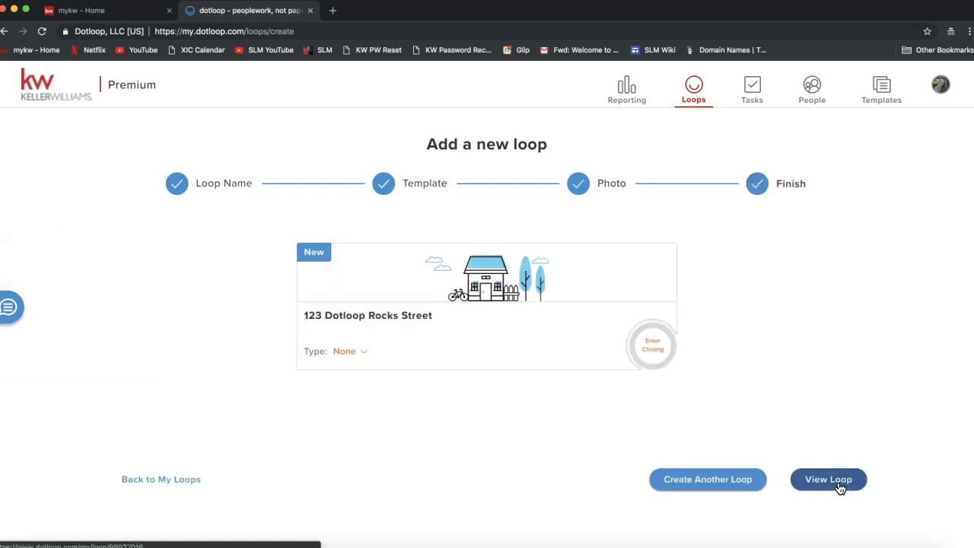
- Open the 123 Dotloop Rocks Street loop from its card image
left_click(481, 296)
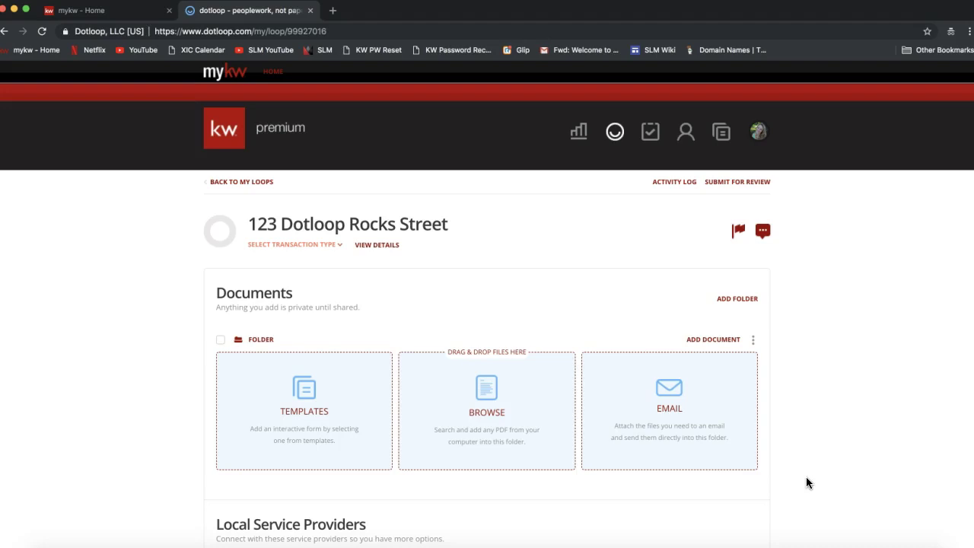
- Highlight the Documents and People sections of the loop, then bring up the Add Person form
double_click(270, 296)
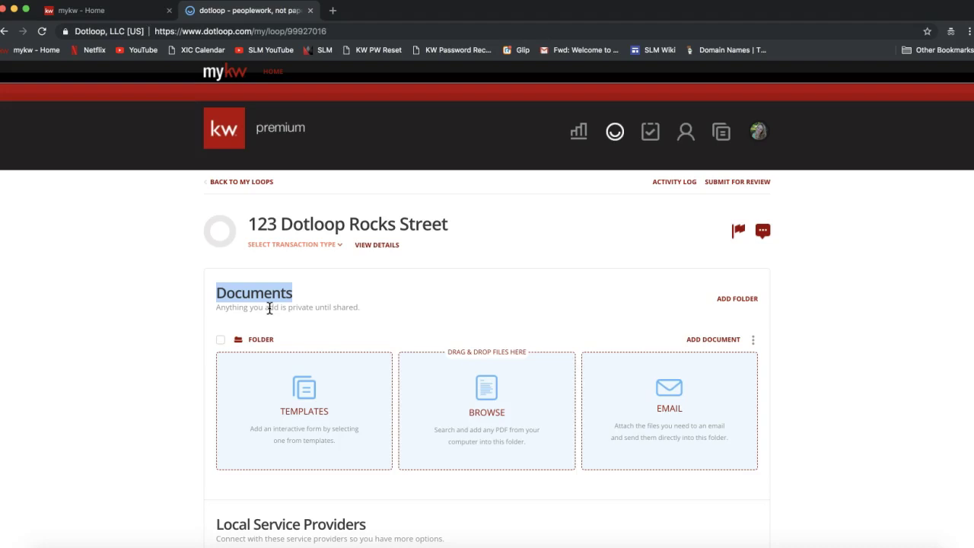
scroll(269, 308, "down", 10)
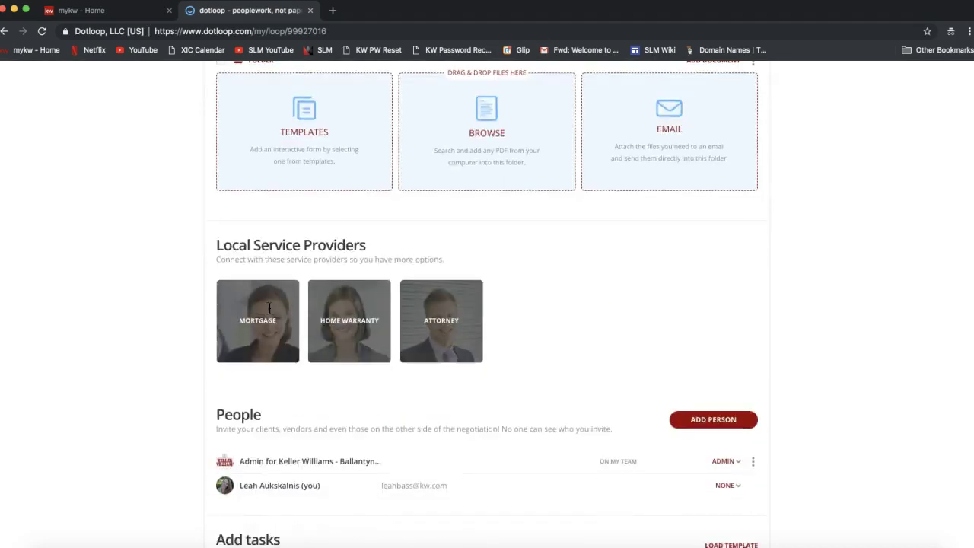
left_click(220, 274)
double_click(220, 274)
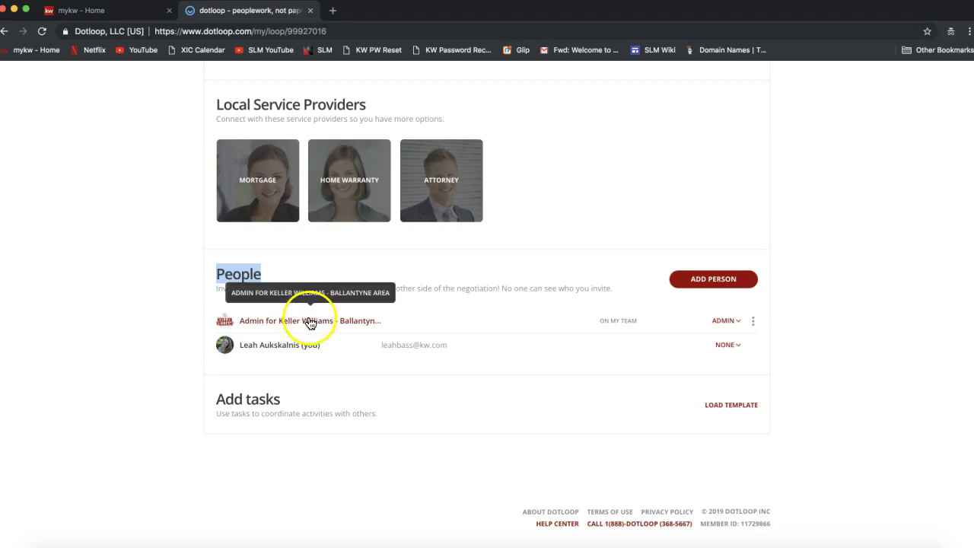
left_click(718, 288)
- Add the seller's saved contact, picked by full name, to the loop with the SELLER role
left_click(462, 307)
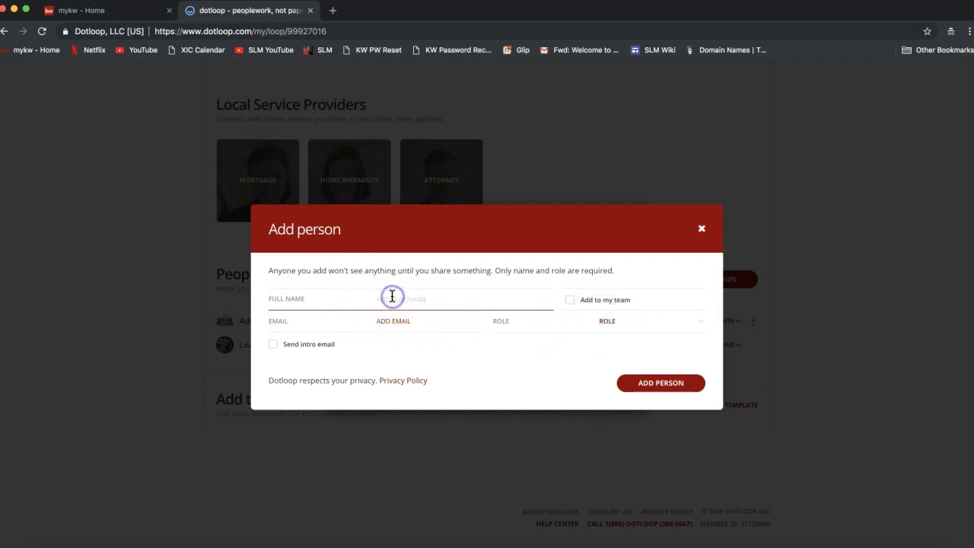
type("Tony Stark")
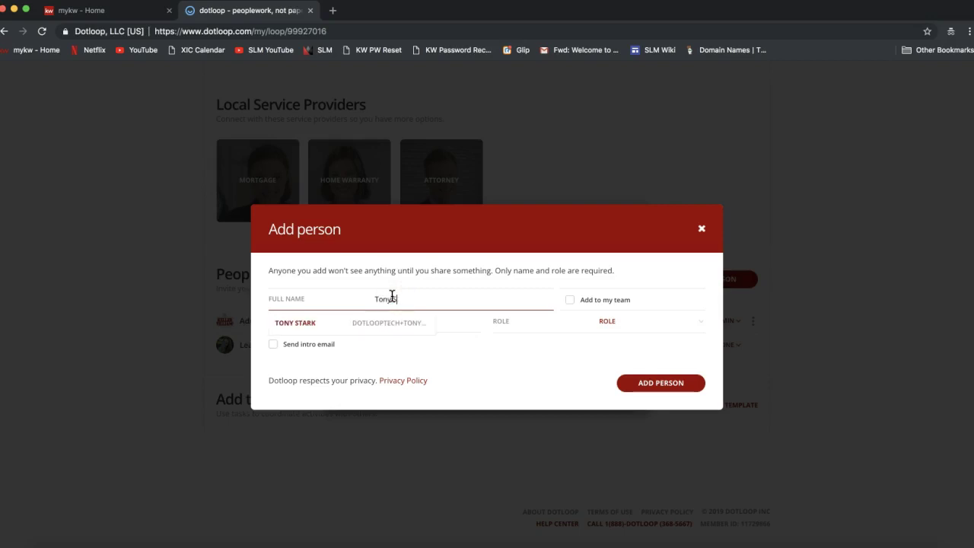
left_click(393, 326)
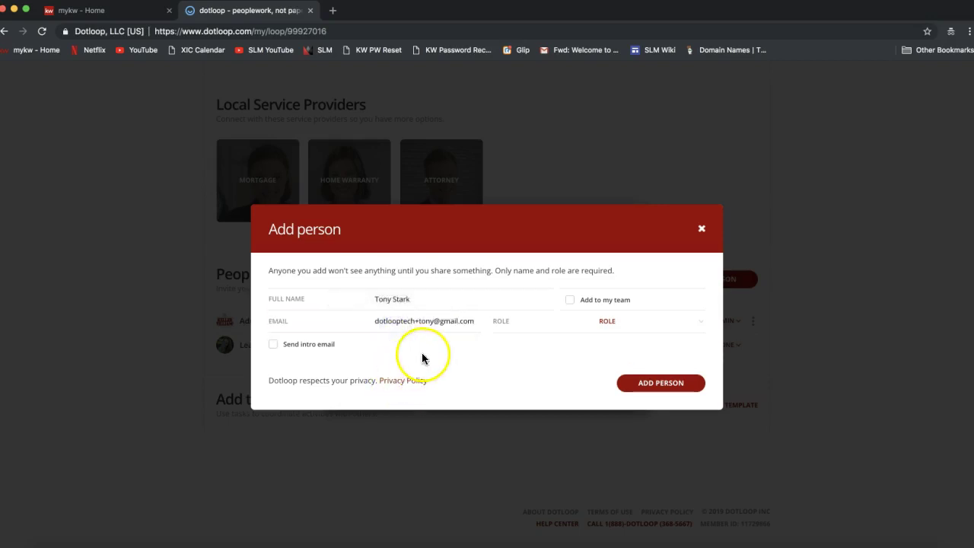
left_click_drag(386, 321, 485, 329)
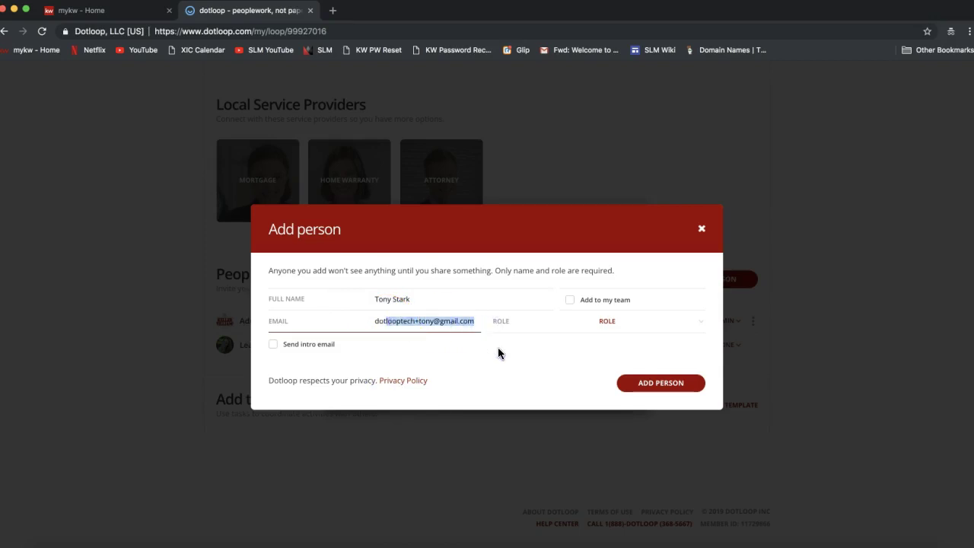
left_click(633, 338)
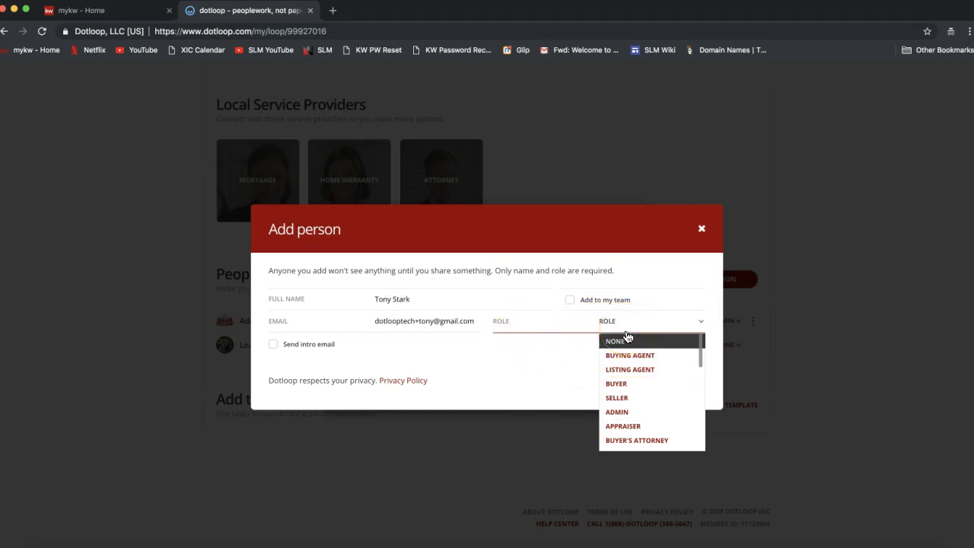
left_click(623, 398)
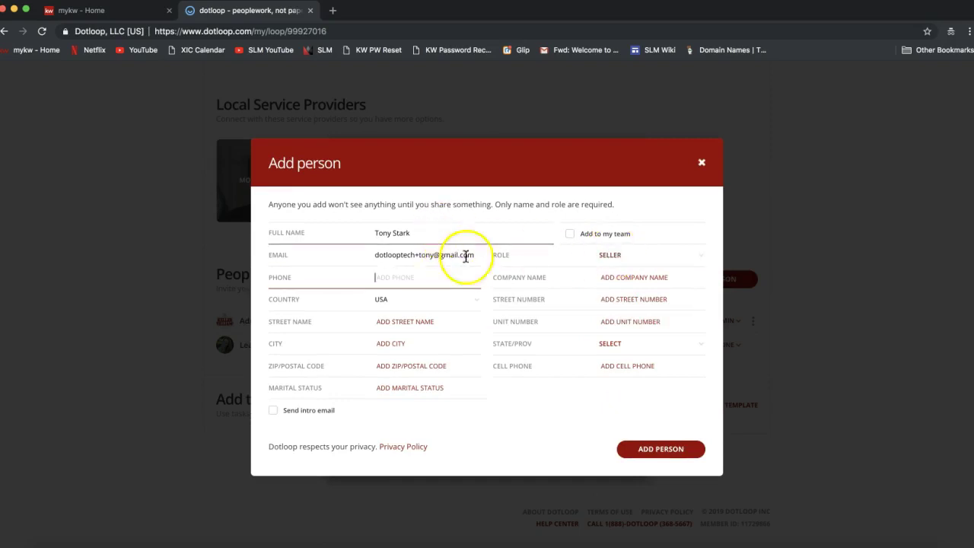
left_click(664, 453)
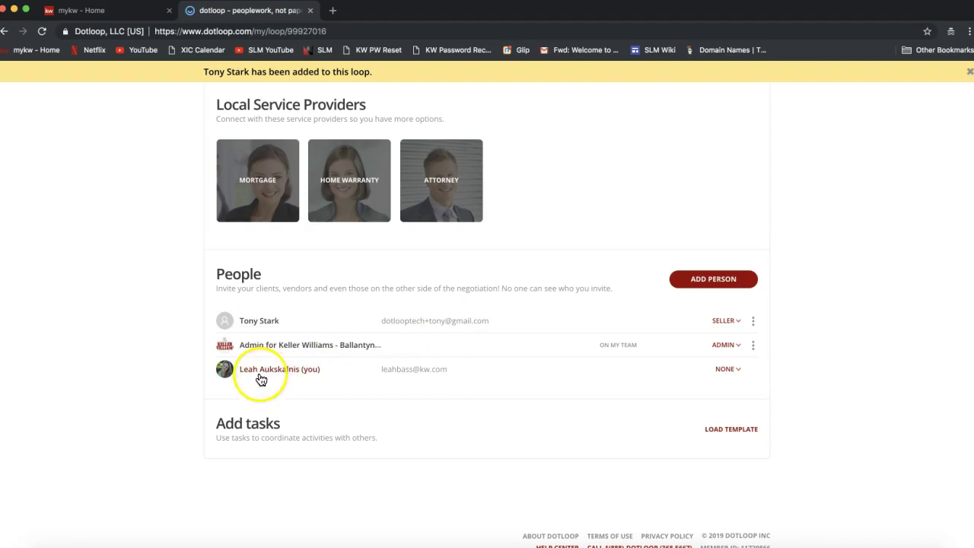
- Change your own role on the 123 Dotloop Rocks Street loop from NONE to LISTING AGENT
left_click(315, 378)
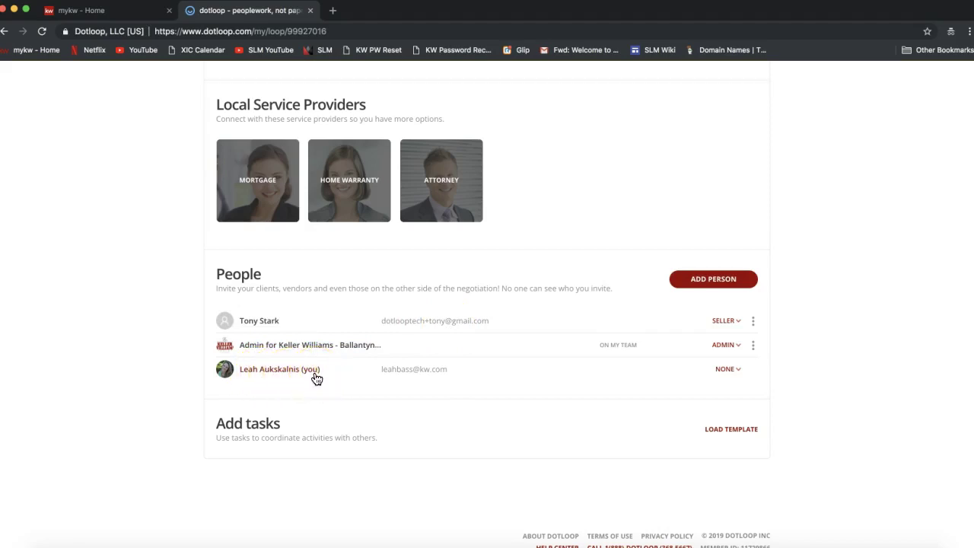
left_click(730, 372)
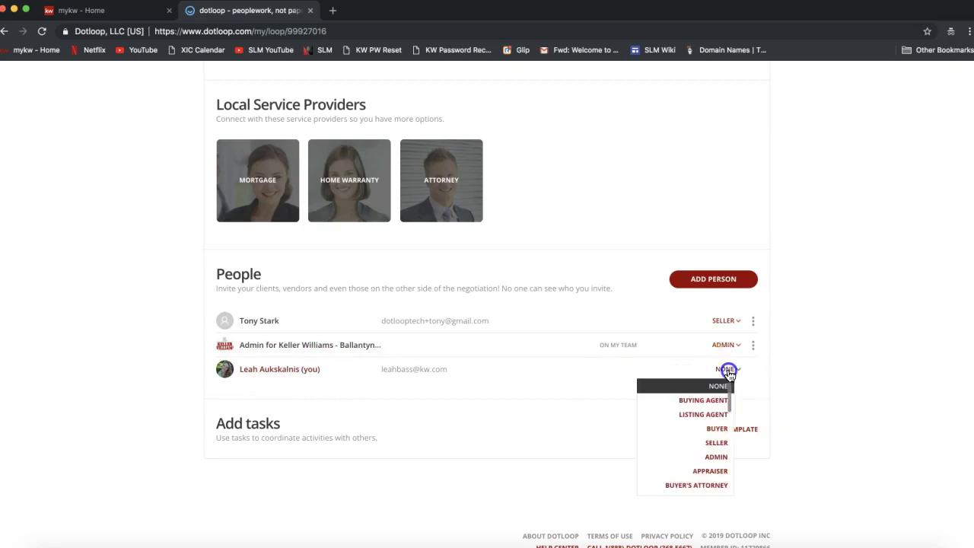
left_click_drag(727, 373, 693, 424)
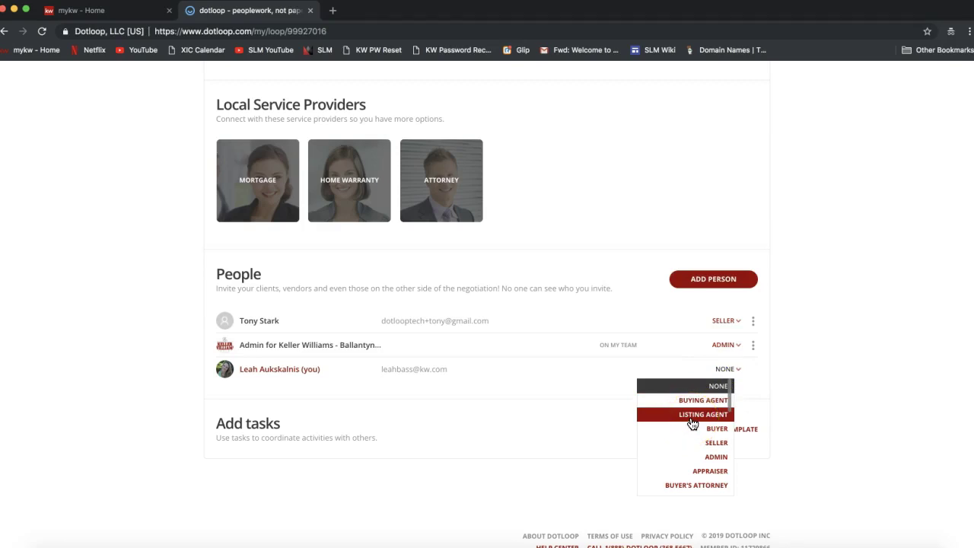
left_click(692, 422)
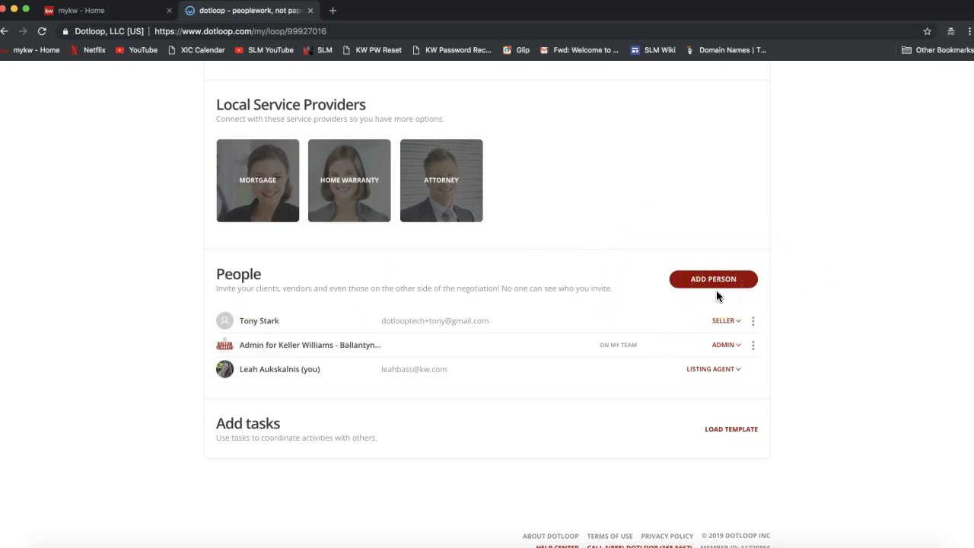
scroll(717, 295, "up", 5)
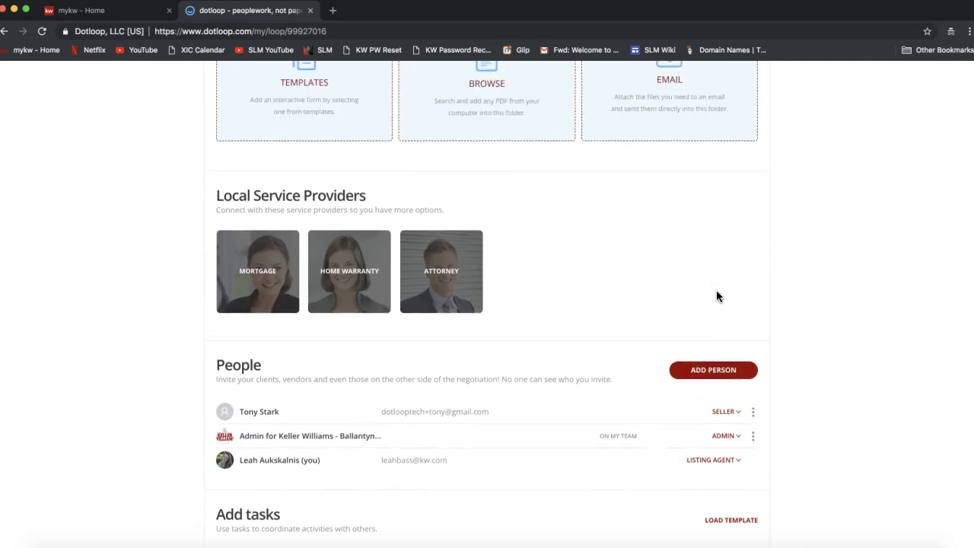
scroll(717, 296, "up", 3)
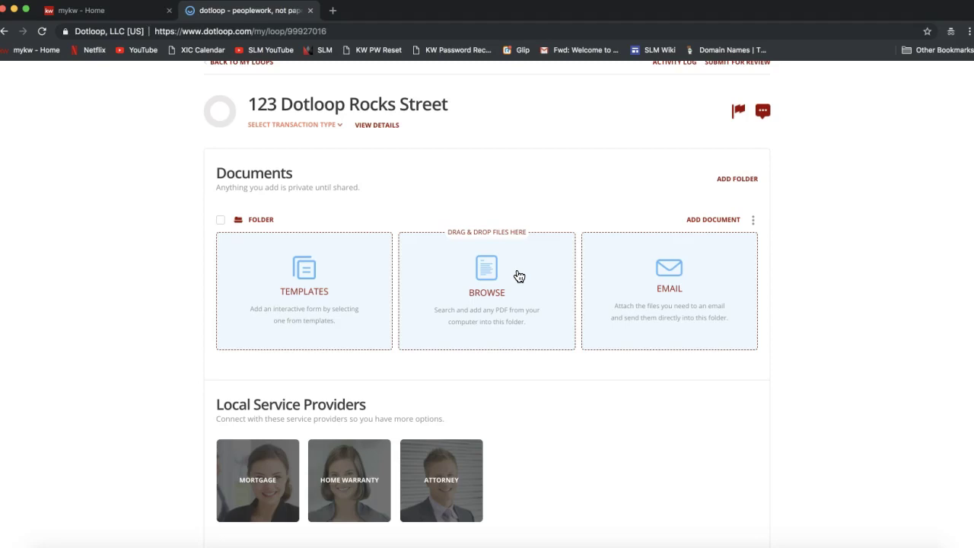
left_click(449, 270)
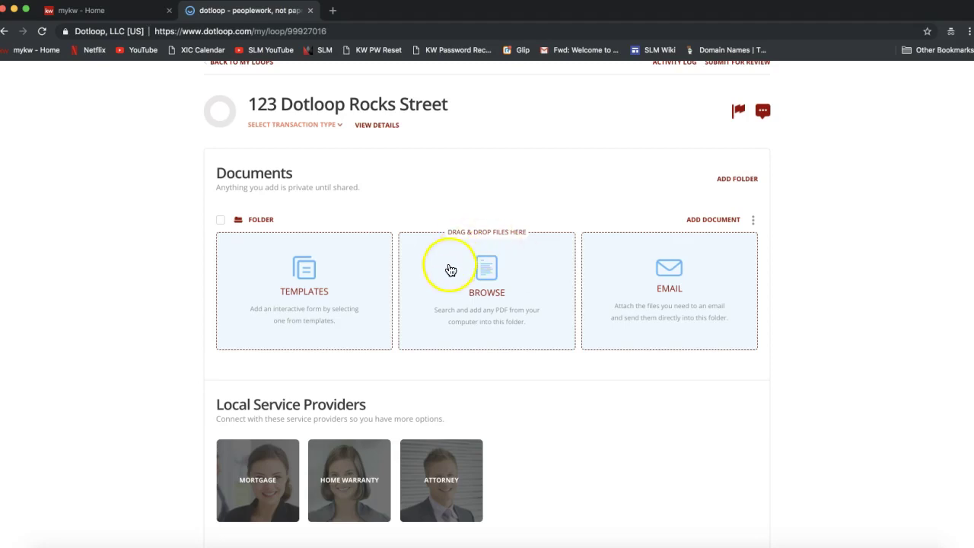
- Upload '2-T - Offer to Purchase and Contract (REV 7.2017) (c. 7.2017).pdf' from the Desktop into the loop
left_click(487, 294)
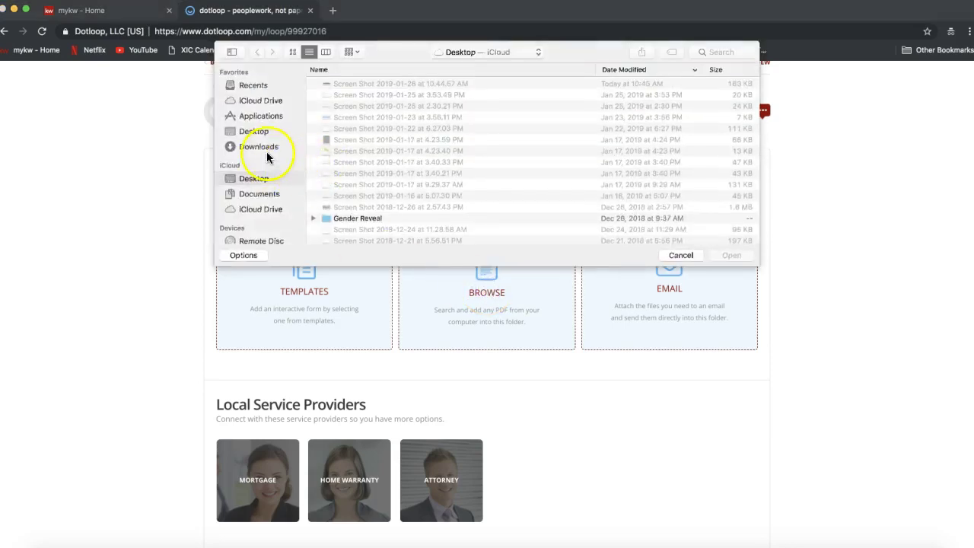
left_click(263, 134)
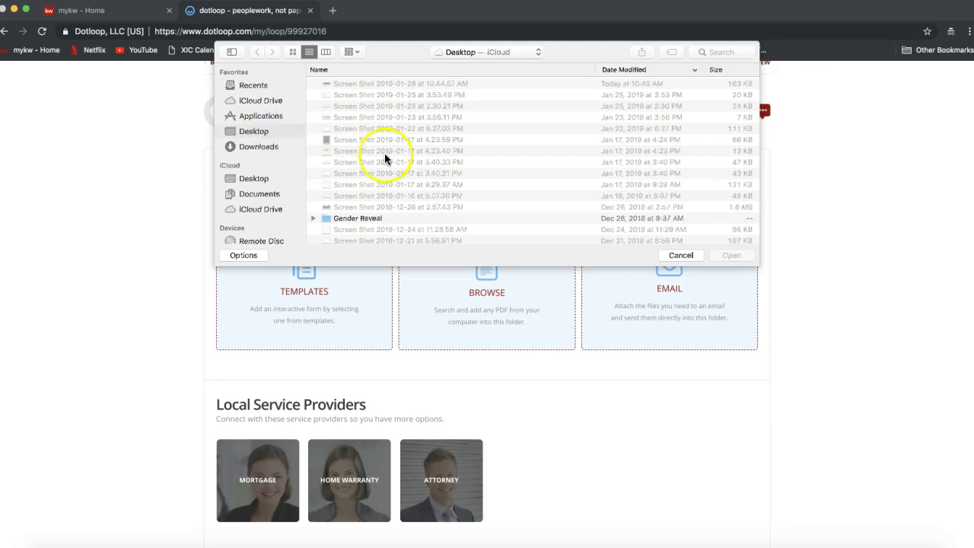
scroll(333, 147, "down", 5)
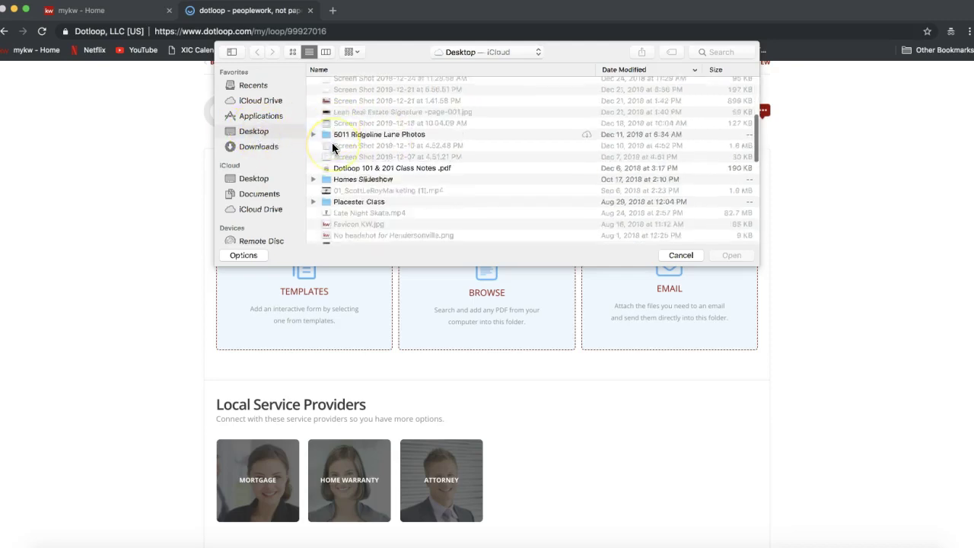
scroll(396, 184, "down", 5)
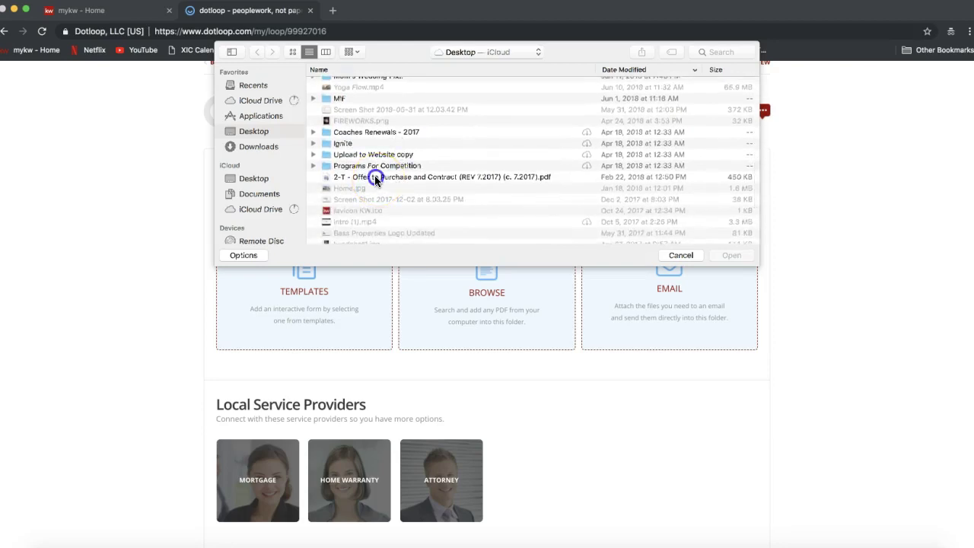
left_click(374, 177)
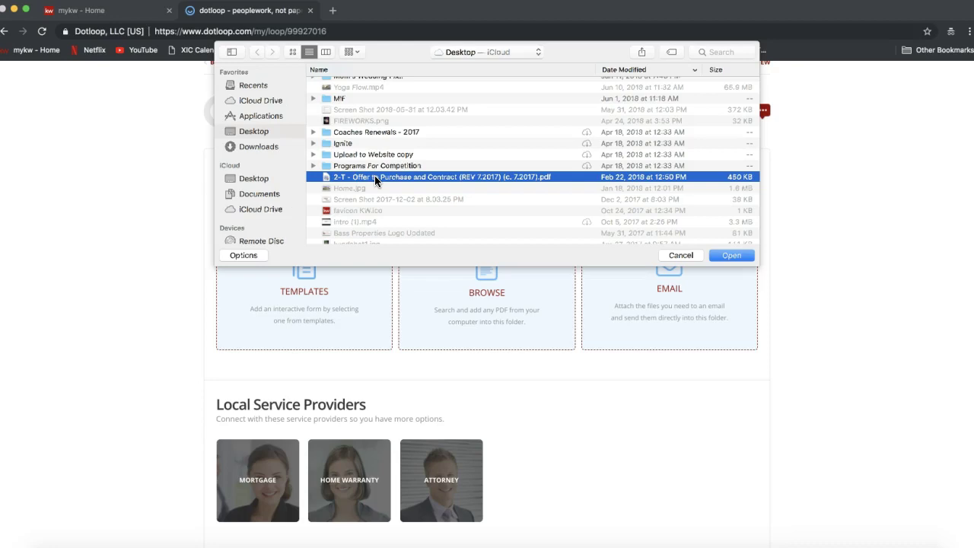
double_click(358, 177)
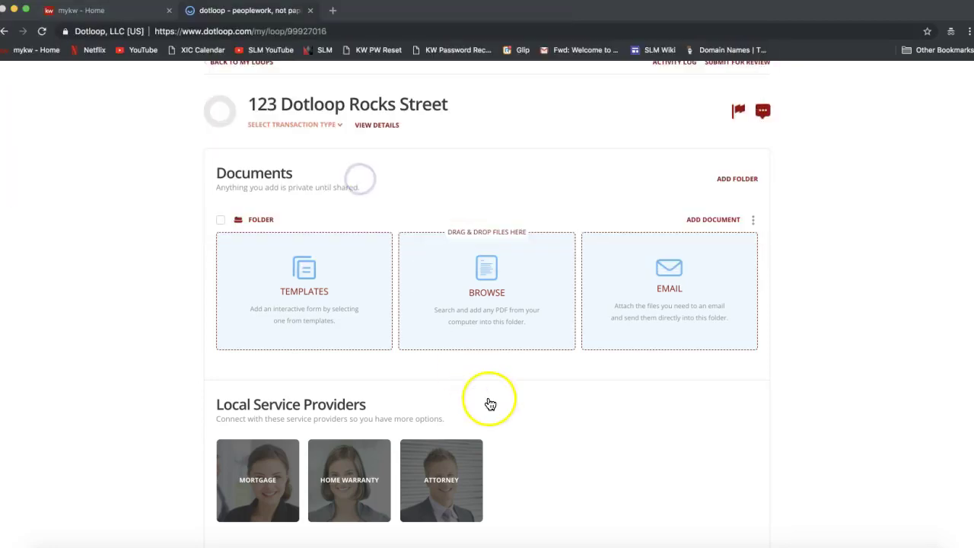
scroll(518, 319, "down", 2)
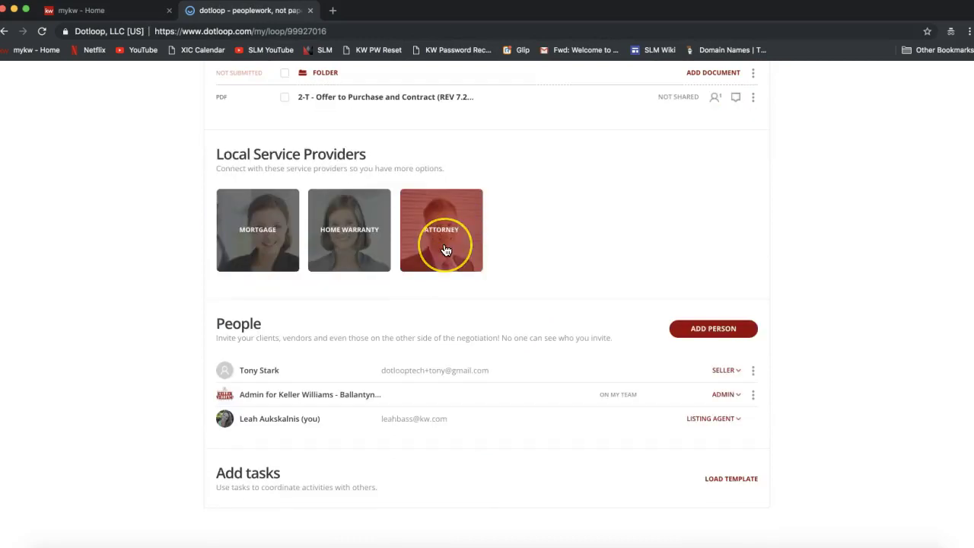
- Confirm the 2-T contract appears in the Documents folder and bring up the ADD DOCUMENT options
scroll(446, 247, "up", 2)
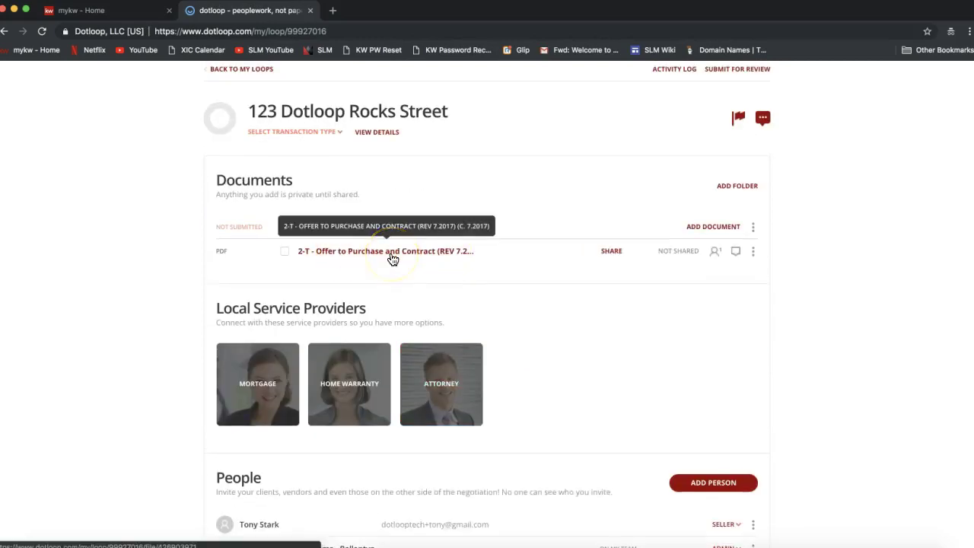
left_click(737, 186)
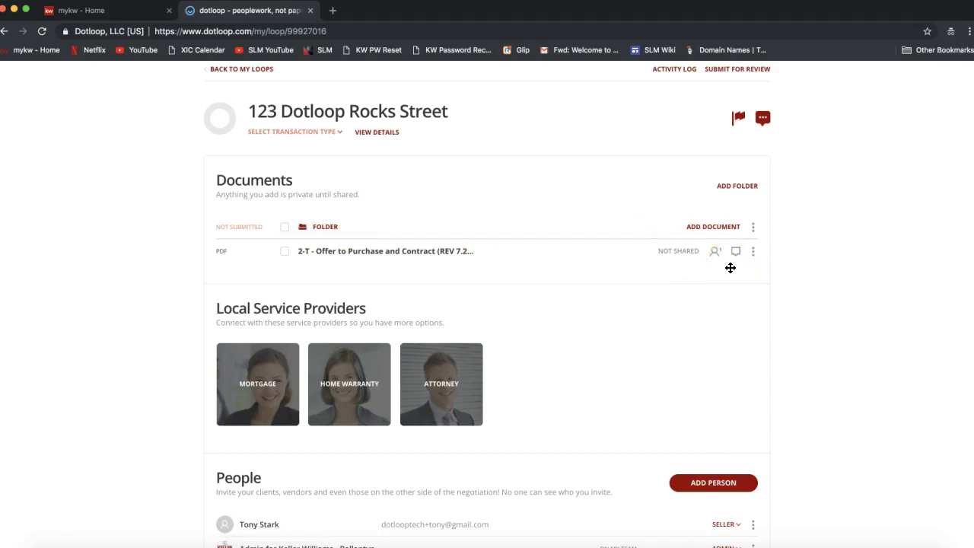
left_click(710, 226)
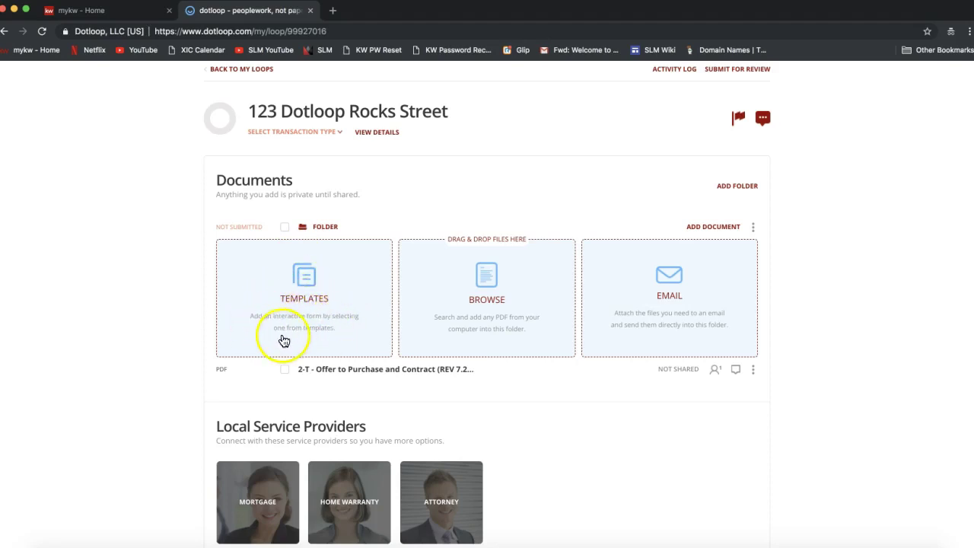
- Browse the Templates library to the 2018 NCAR Documents category and focus its search field
left_click(306, 287)
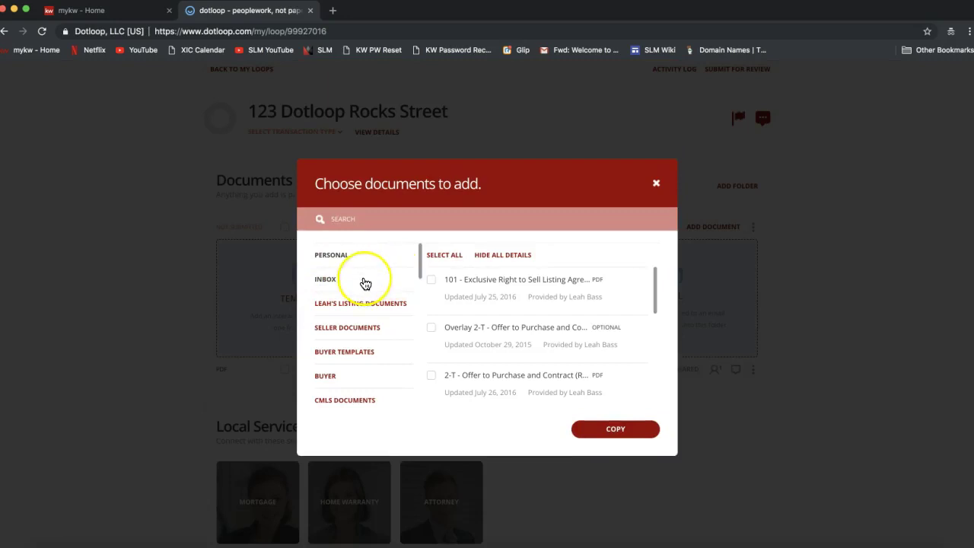
scroll(363, 282, "down", 3)
scroll(364, 289, "down", 5)
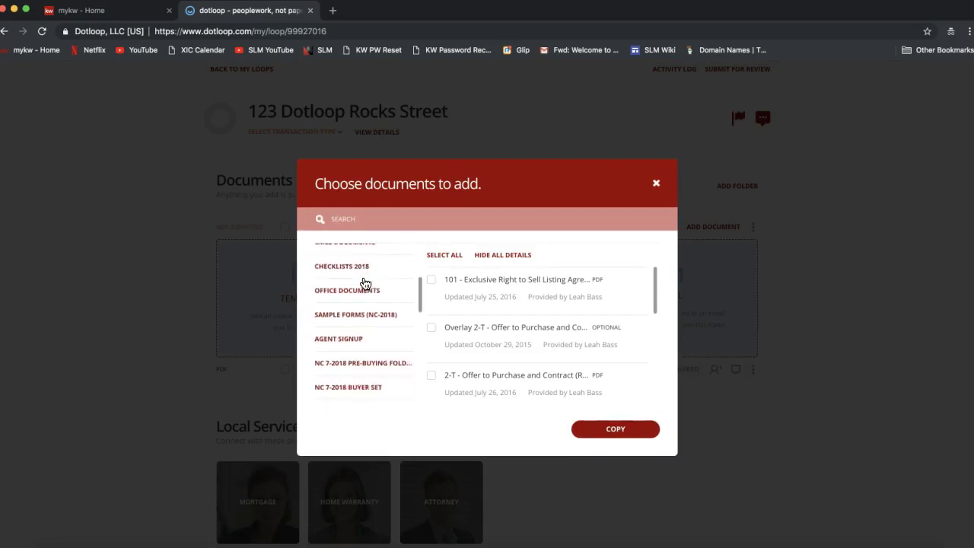
left_click(360, 312)
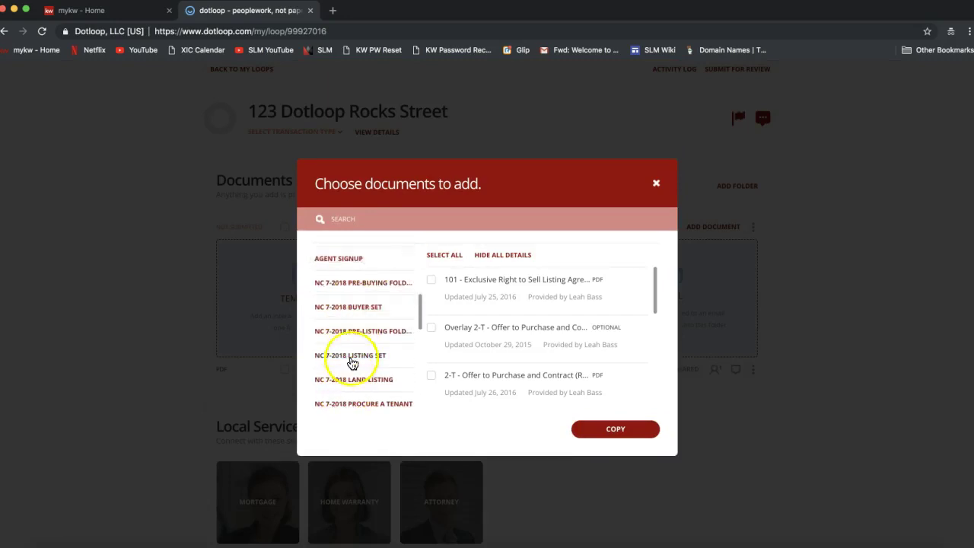
scroll(349, 339, "down", 5)
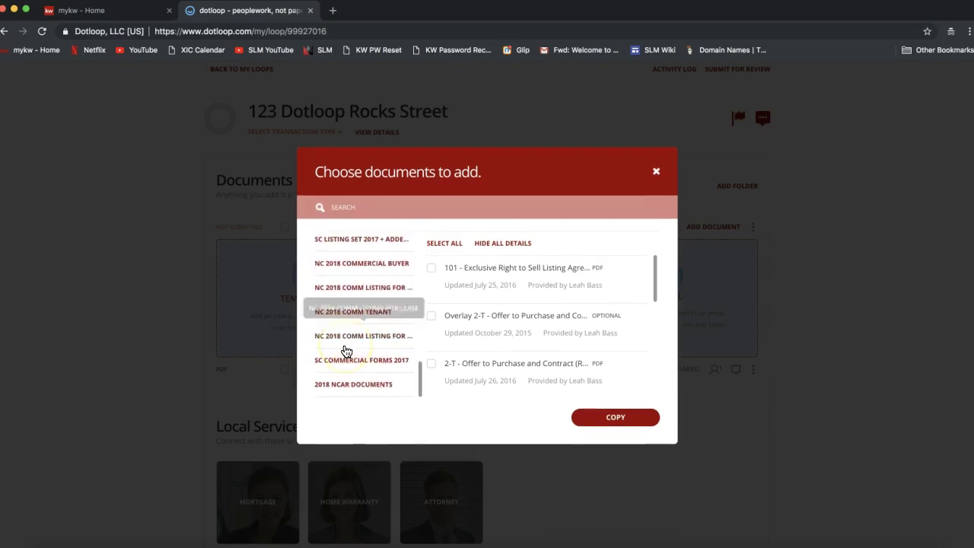
left_click(349, 391)
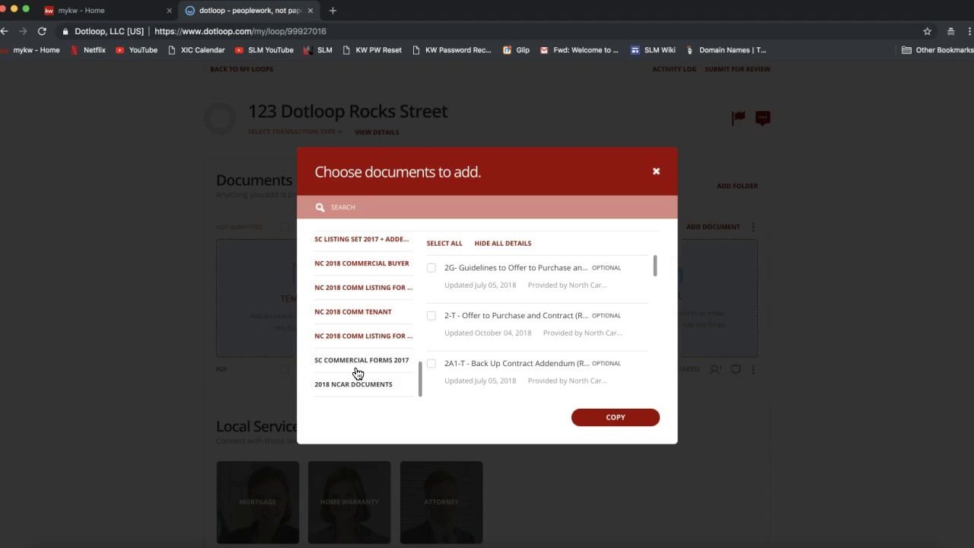
left_click(350, 392)
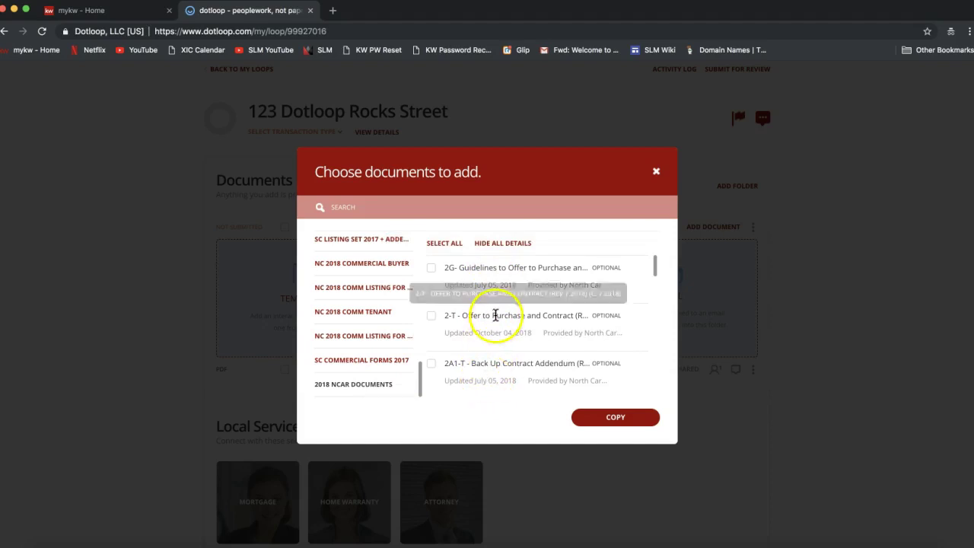
left_click(362, 211)
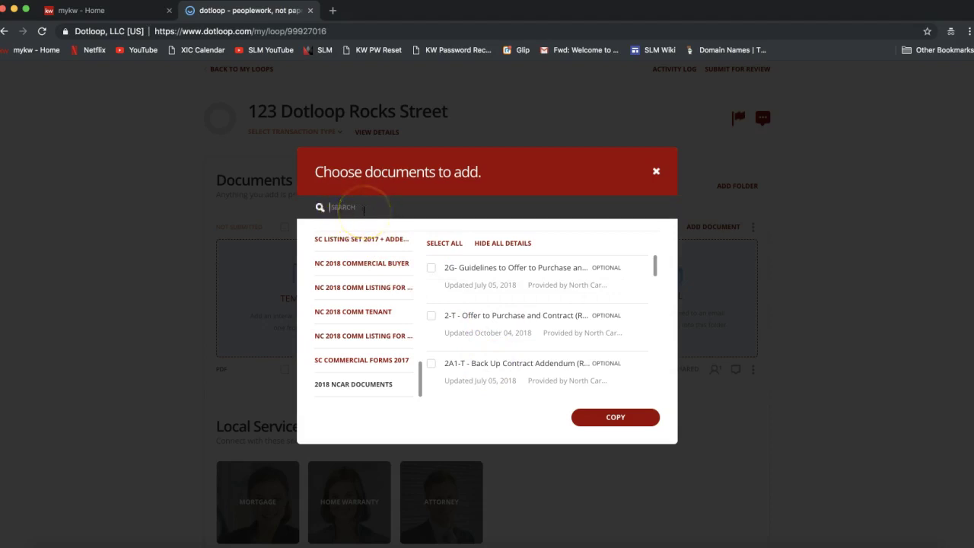
- Search templates for 'listing' and tick only the 101 Exclusive Right to Sell Listing Agreement, leaving 101G unticked
left_click(361, 204)
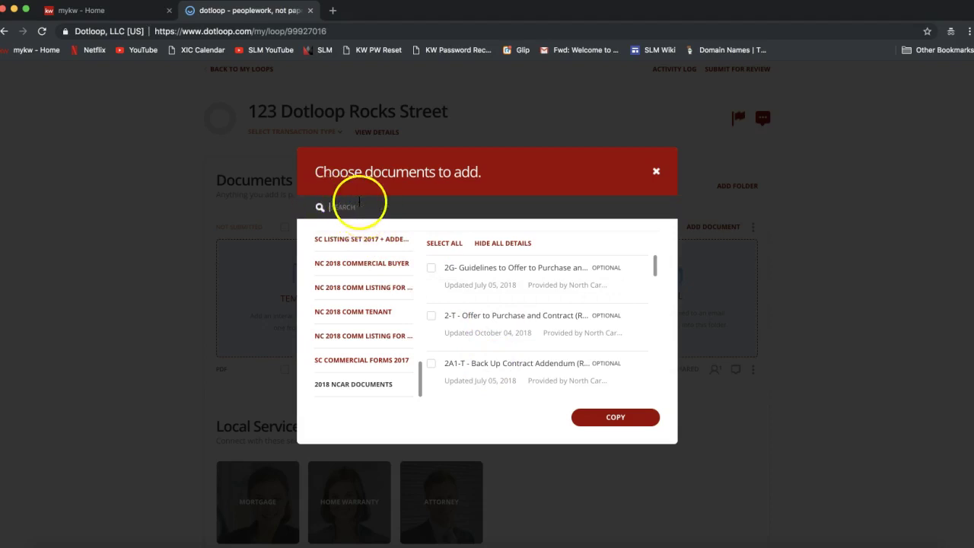
type("listing")
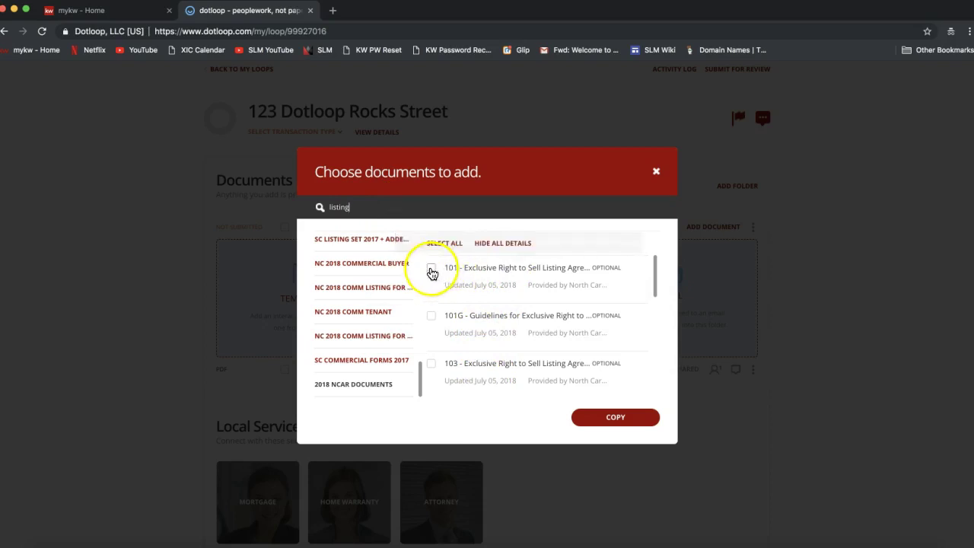
left_click(431, 268)
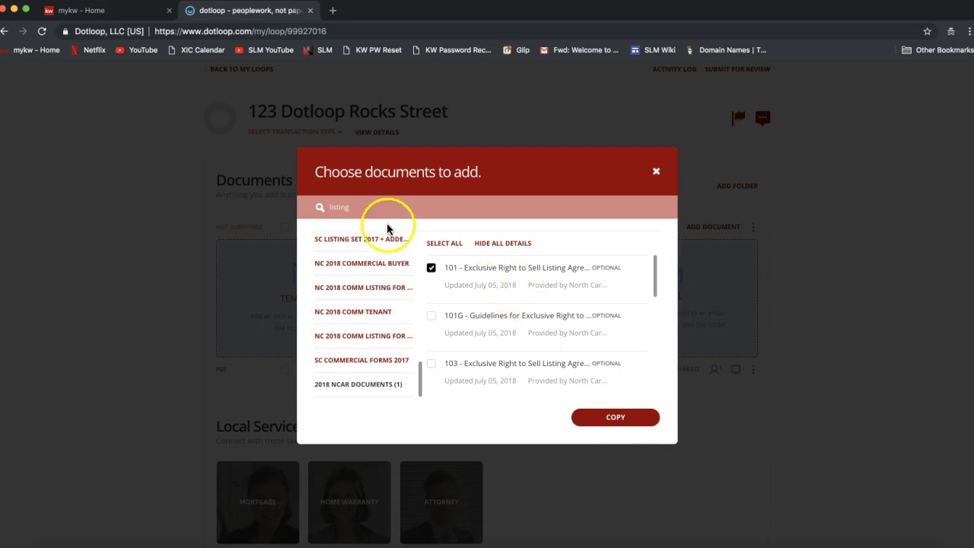
left_click(341, 206)
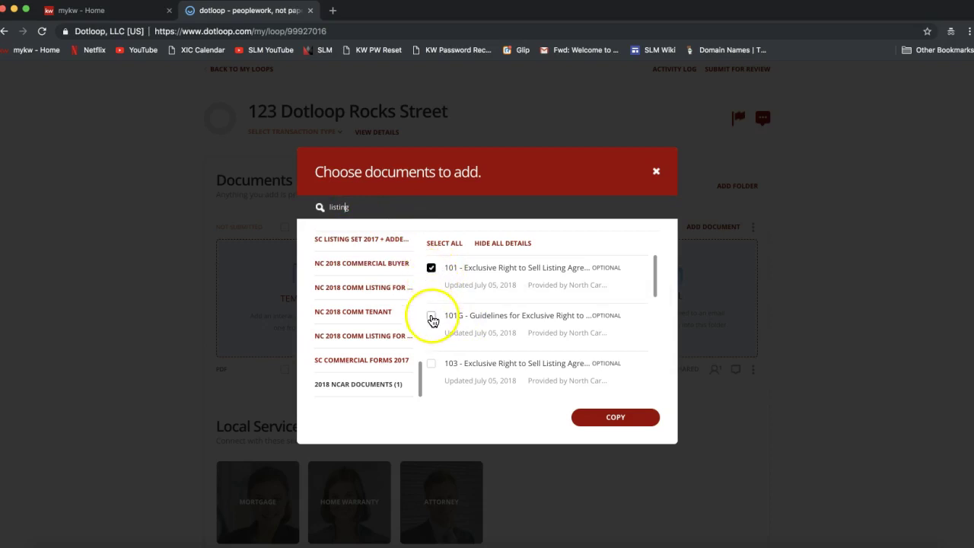
left_click(431, 319)
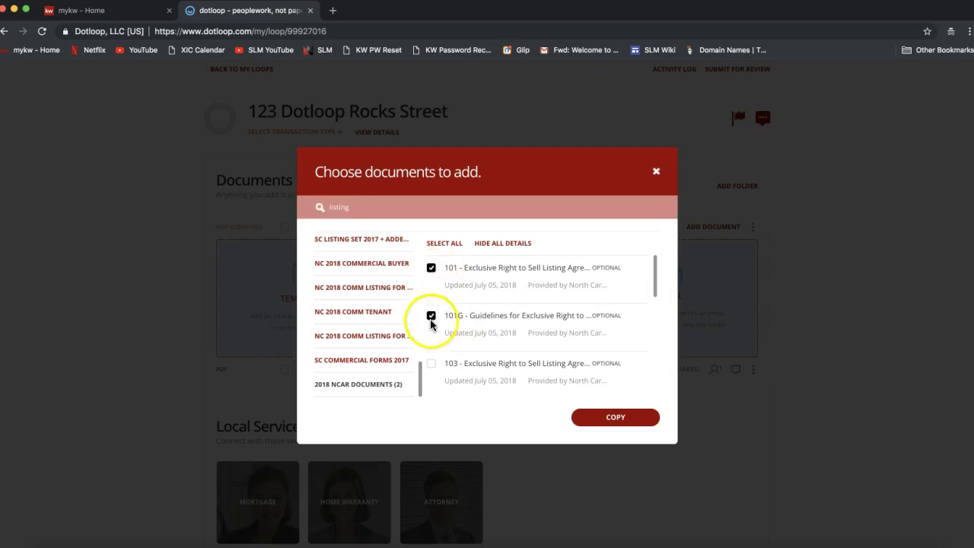
left_click(432, 318)
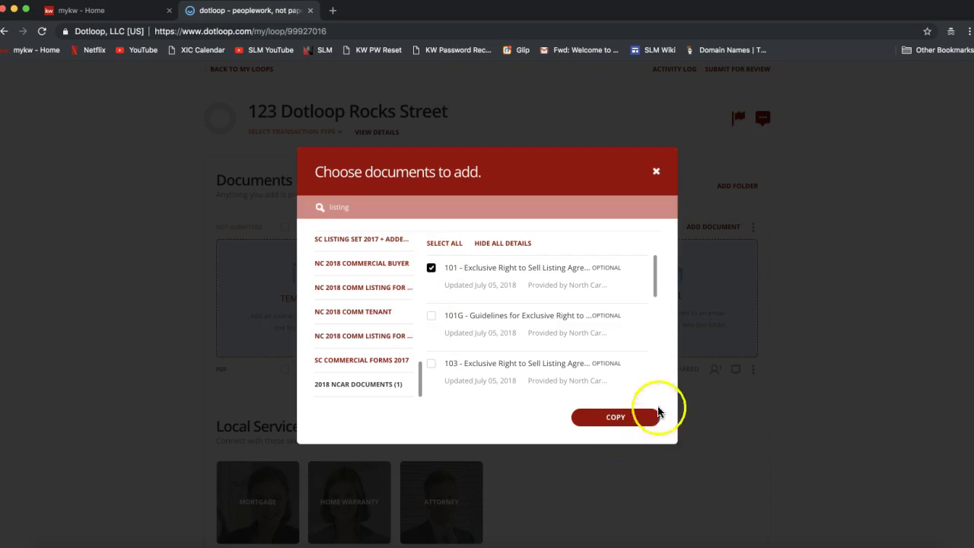
- Copy the 101 listing form into the loop, acknowledge the confirmation, and open the agreement
left_click(623, 422)
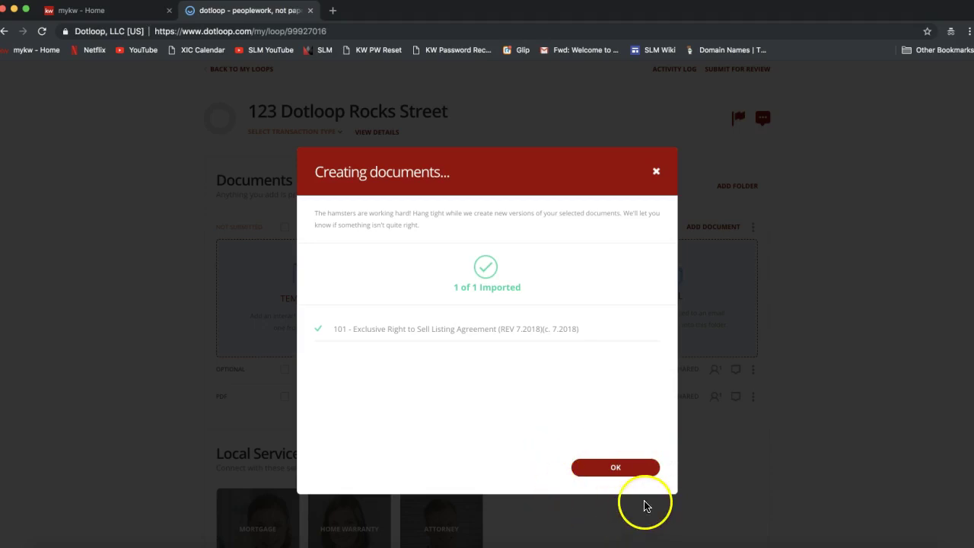
left_click(614, 472)
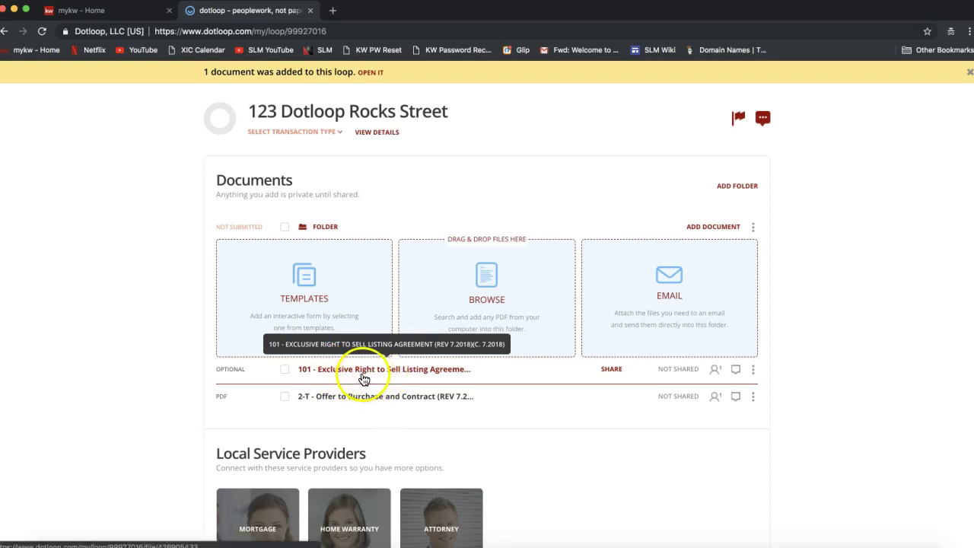
left_click(358, 373)
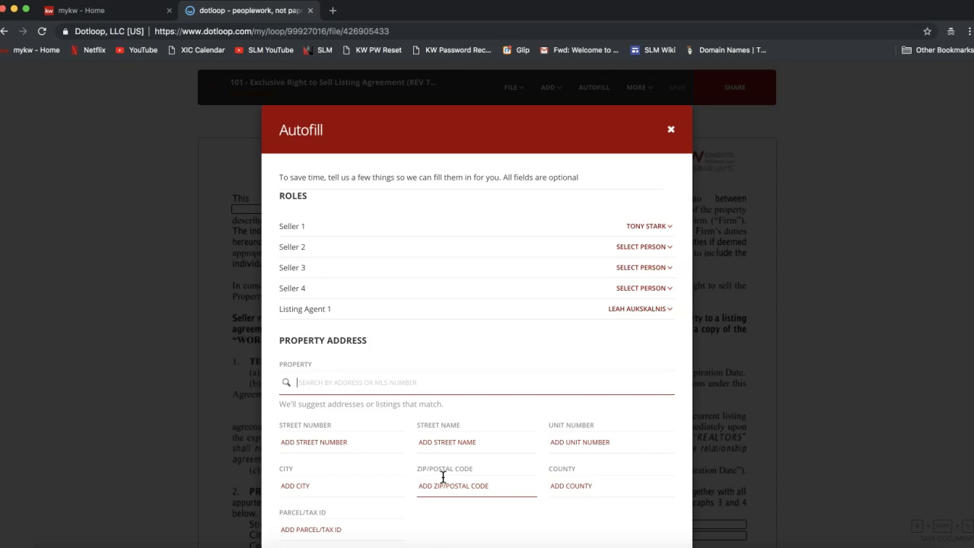
- Assign Seller 1 and Listing Agent 1 in the Autofill dialog, leaving Seller 2 empty
left_click(292, 195)
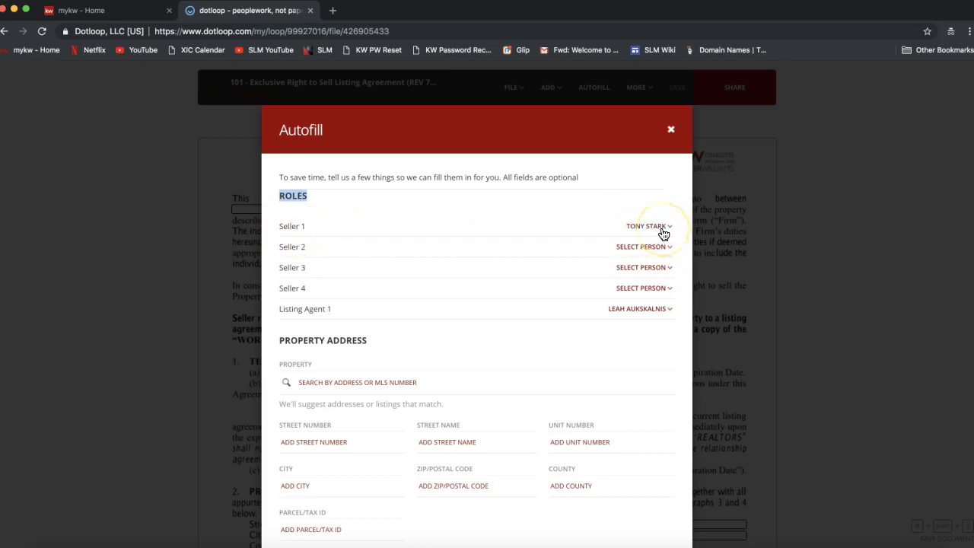
left_click(292, 228)
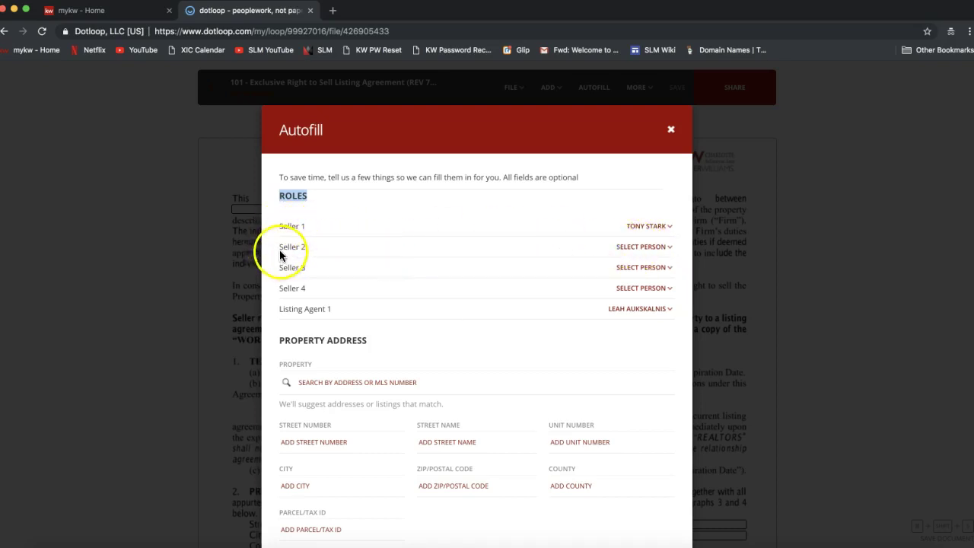
left_click(651, 251)
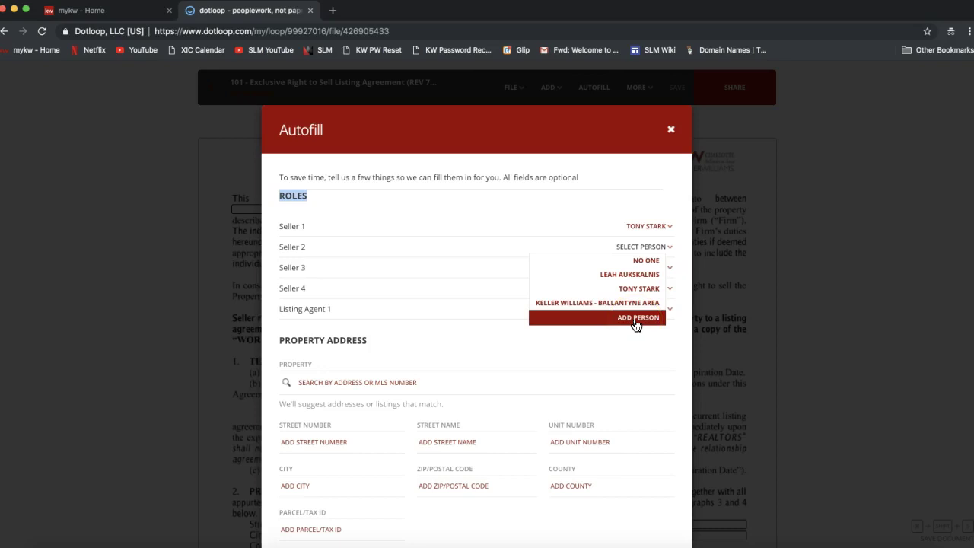
left_click(570, 203)
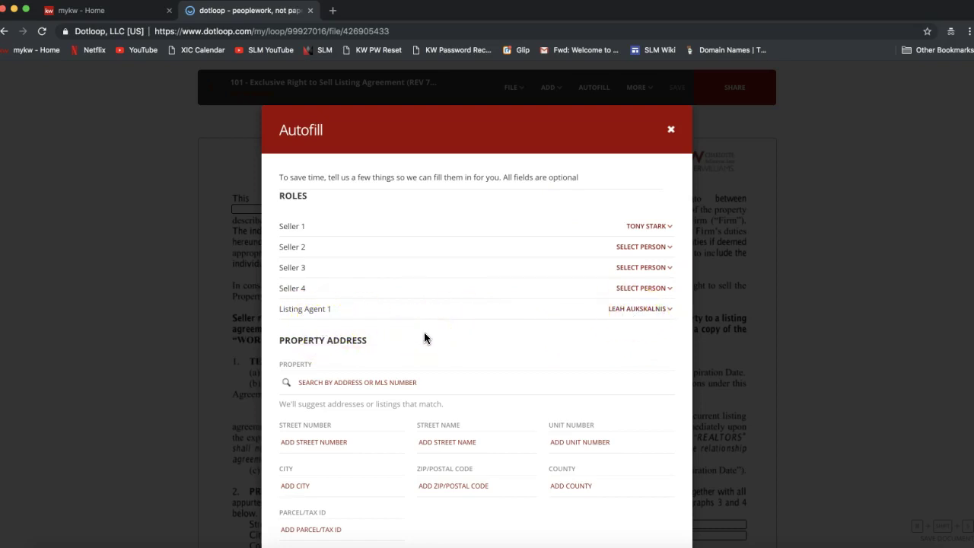
scroll(424, 338, "down", 2)
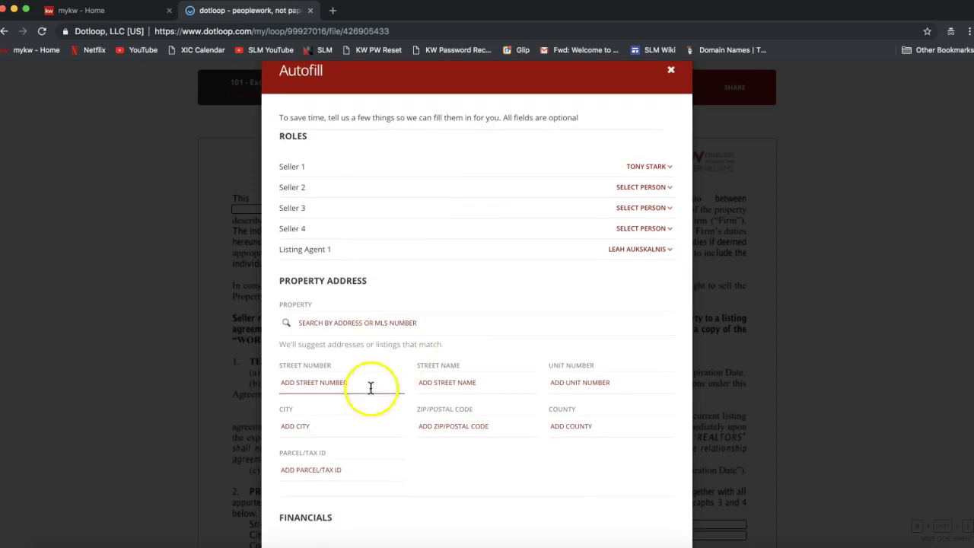
- Enter street number 123 and street name 'Dotloop Rocks Drive' in the Autofill form
left_click(319, 385)
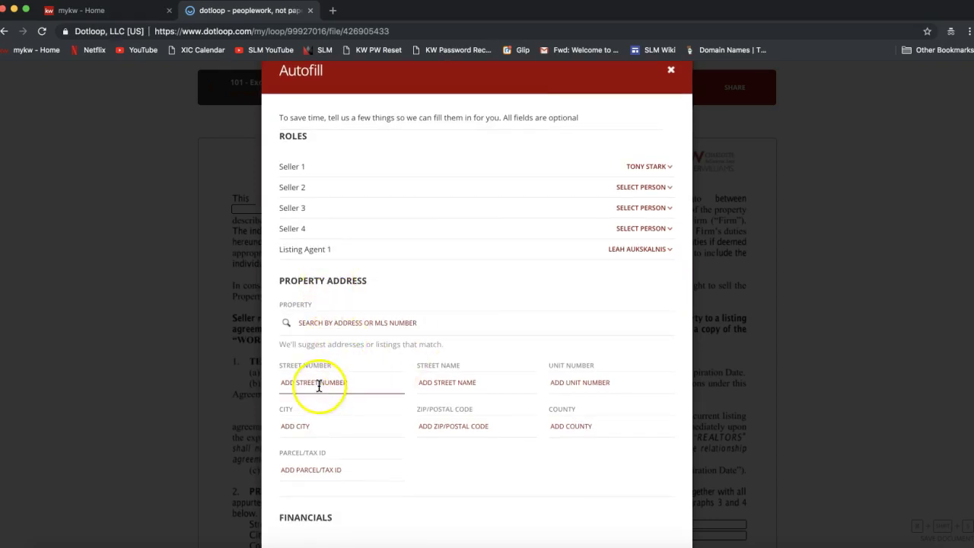
type("123")
key("Tab")
type("Dotloop ")
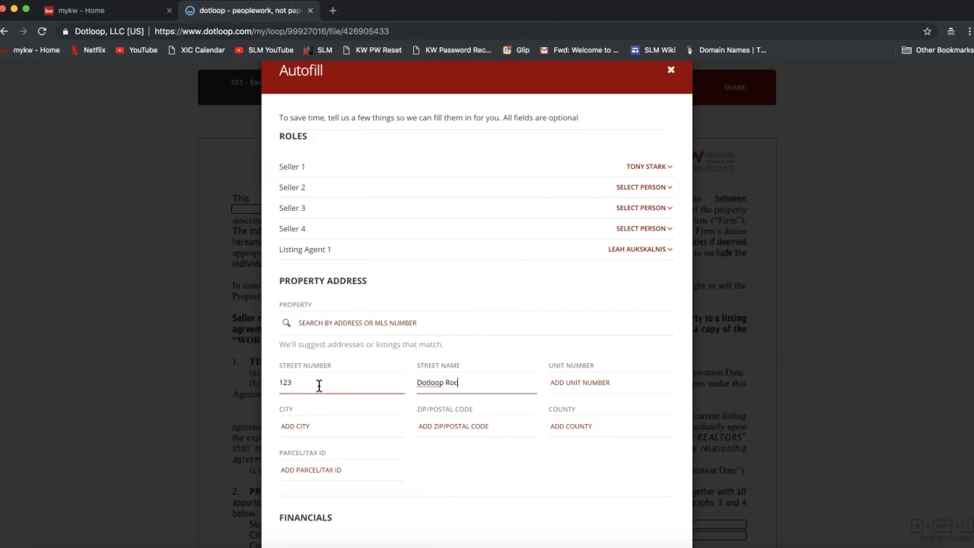
type("Rocks Drive")
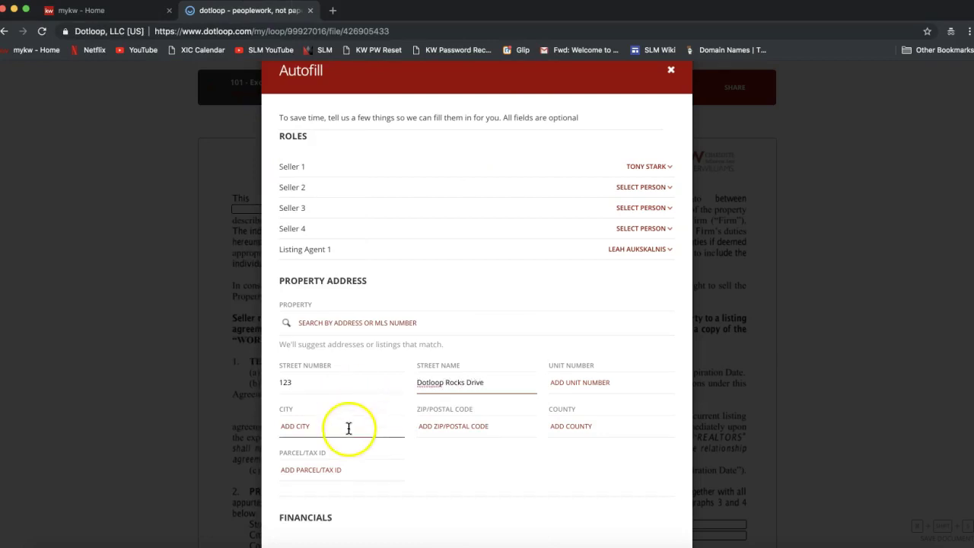
- Review the remaining agent and seller details and run Autofill on the listing agreement
scroll(424, 459, "down", 2)
scroll(424, 458, "down", 5)
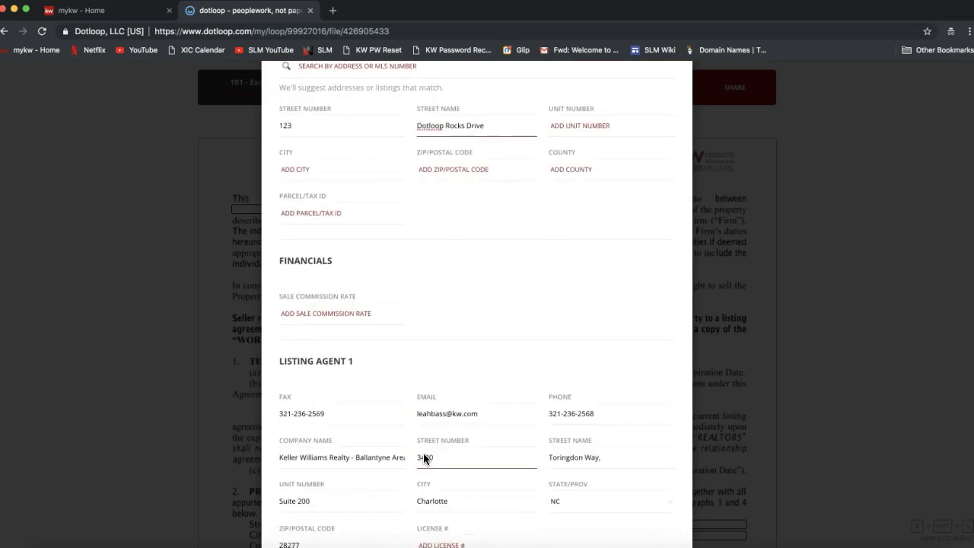
scroll(423, 459, "down", 2)
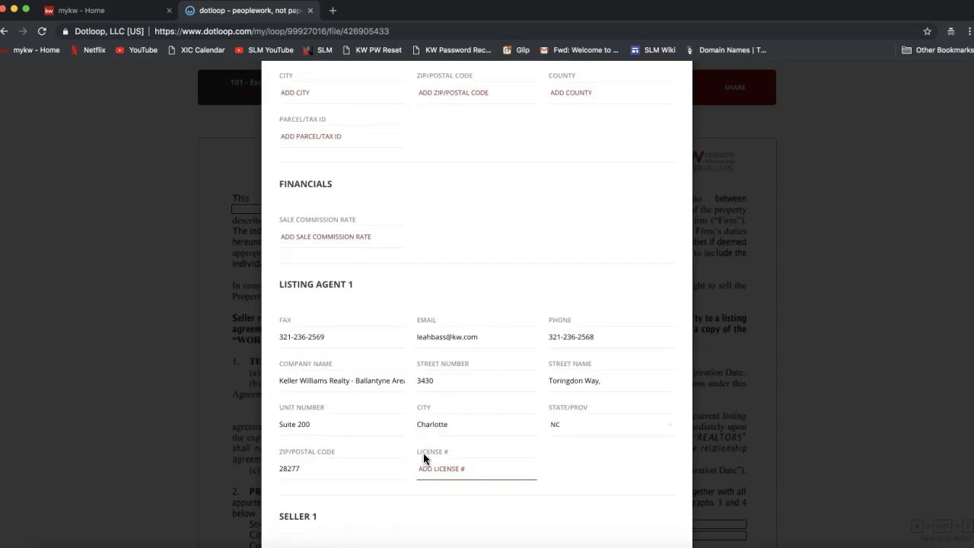
scroll(424, 459, "down", 2)
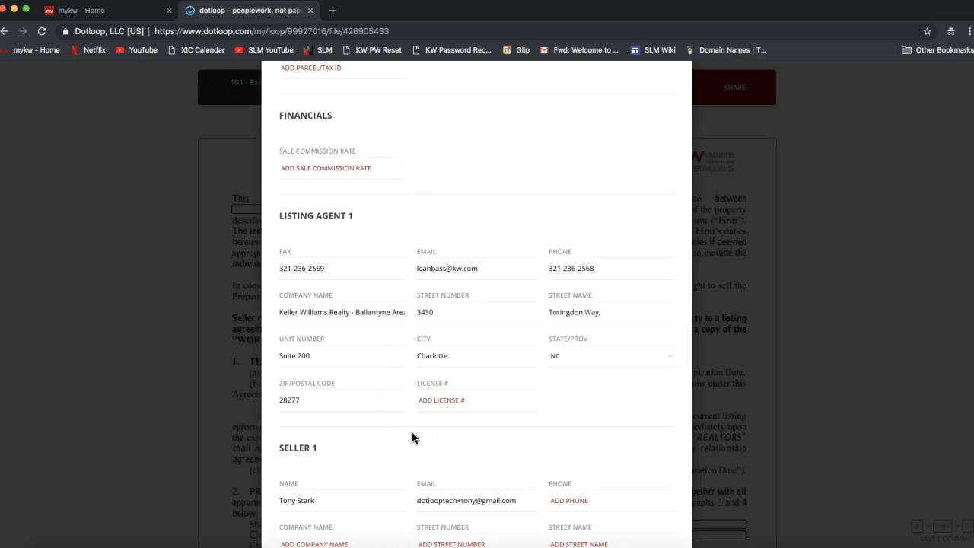
scroll(413, 435, "down", 5)
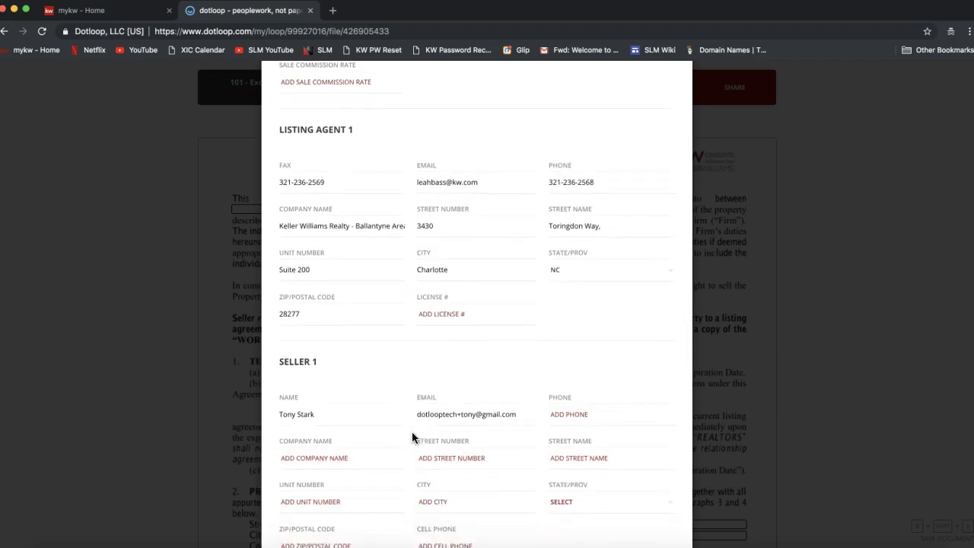
scroll(413, 438, "down", 5)
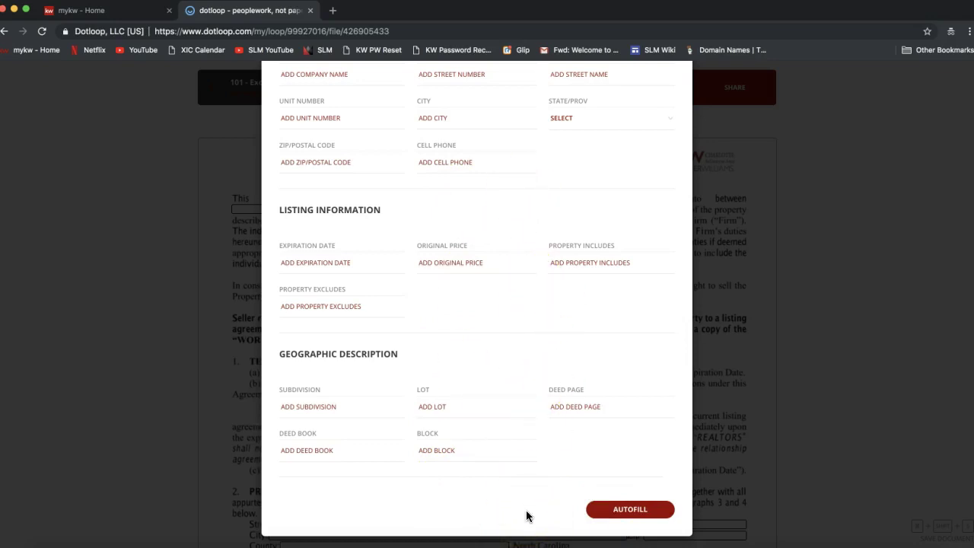
left_click(634, 511)
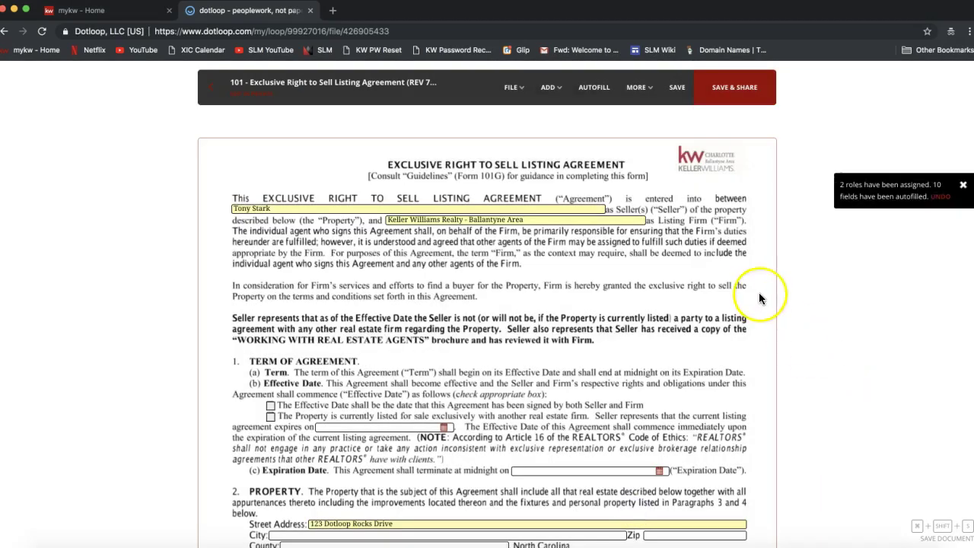
- Append the co-seller's first name to the seller name field and check the listing firm name
scroll(758, 296, "down", 4)
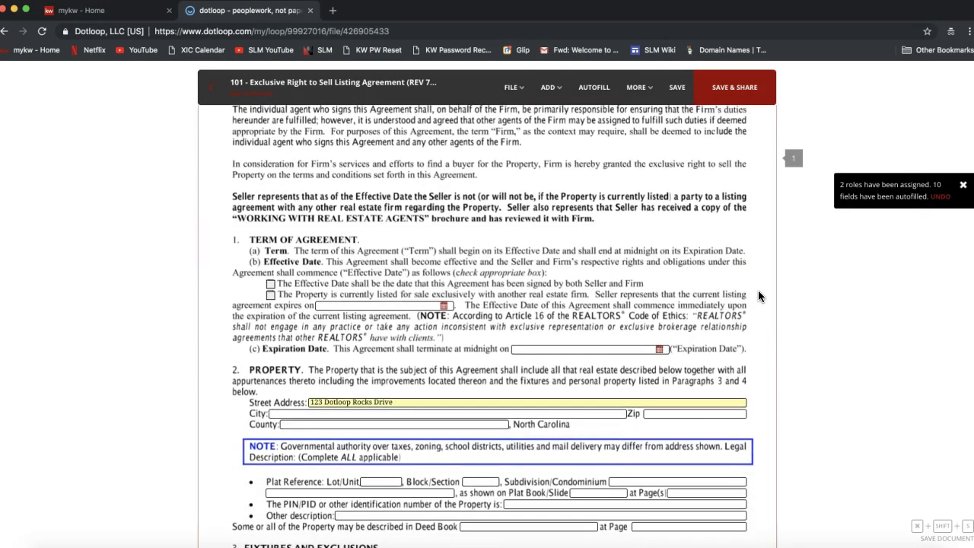
scroll(758, 296, "up", 4)
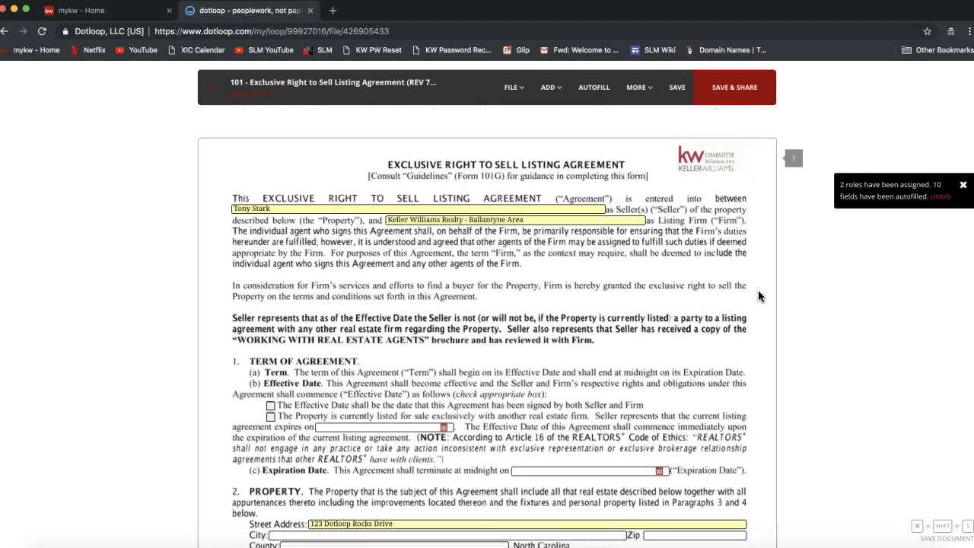
scroll(758, 292, "down", 5)
scroll(754, 290, "up", 4)
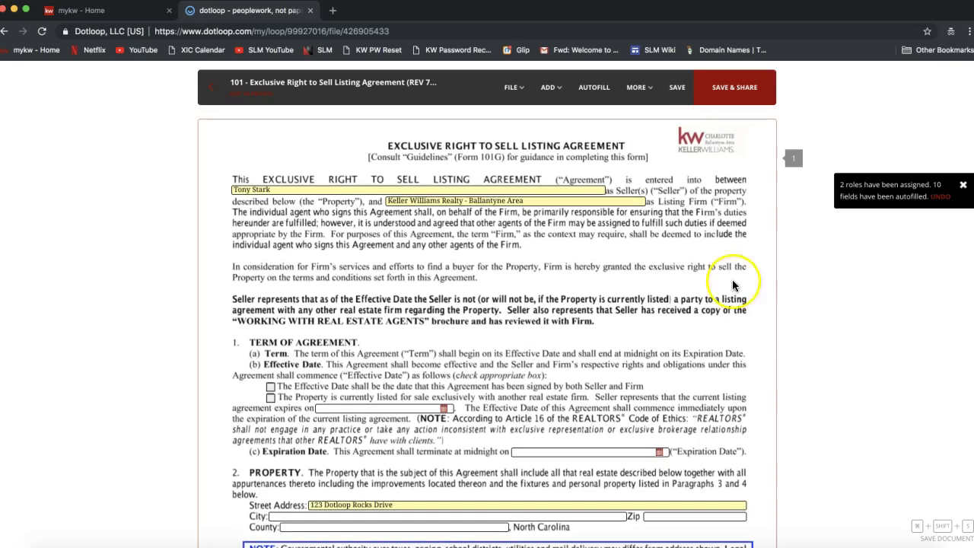
left_click(314, 188)
type("and Pepper Potts")
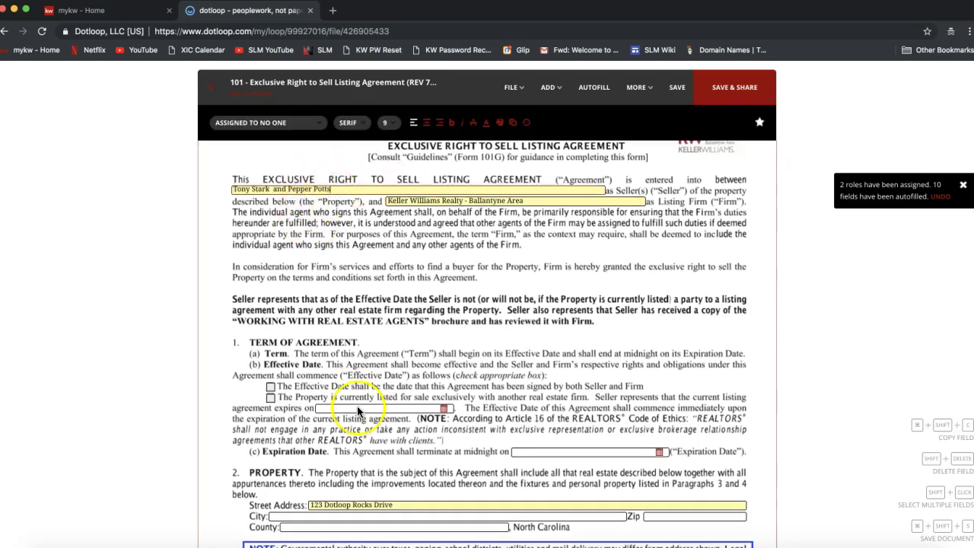
left_click(548, 200)
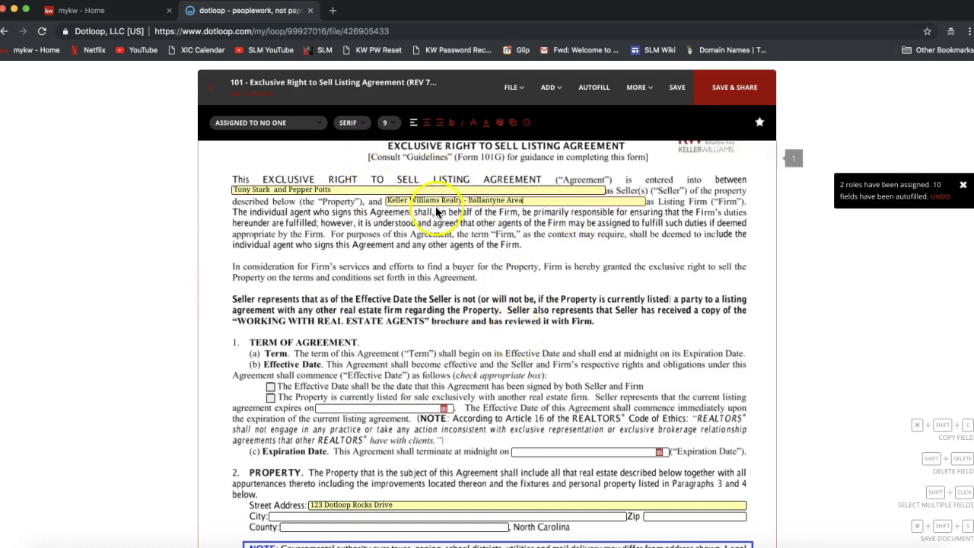
- Tick the Effective Date option 'Property is currently listed with another real estate firm'
scroll(422, 315, "down", 2)
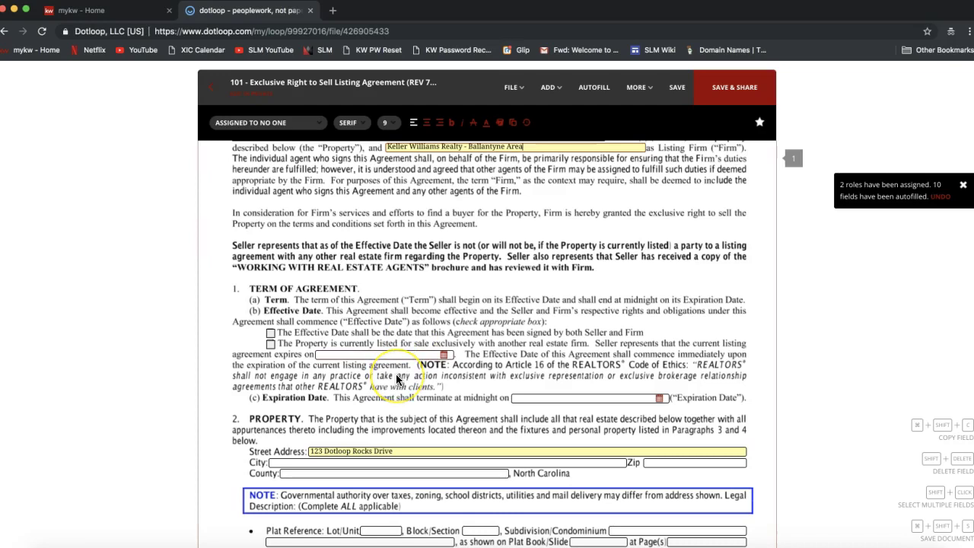
left_click(270, 344)
left_click(270, 344)
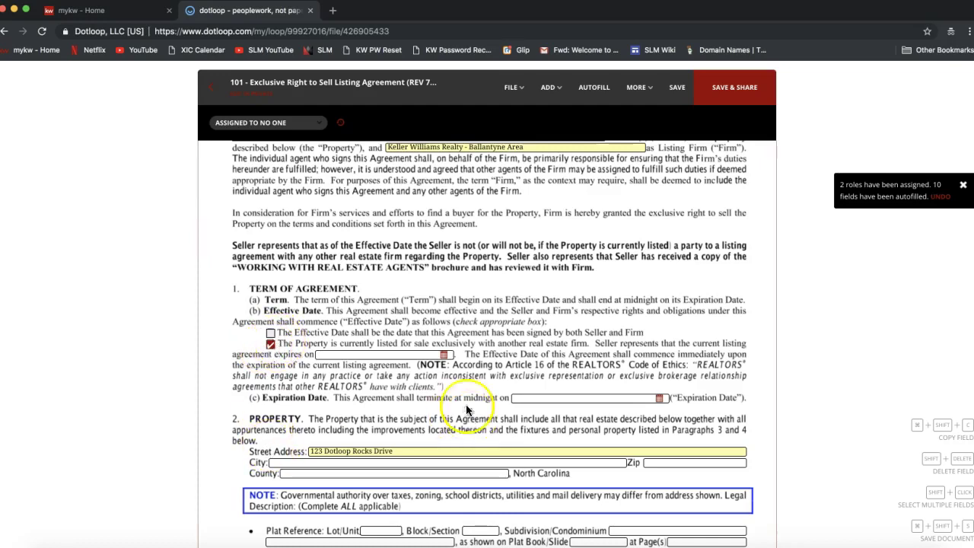
scroll(659, 401, "down", 1)
left_click(653, 365)
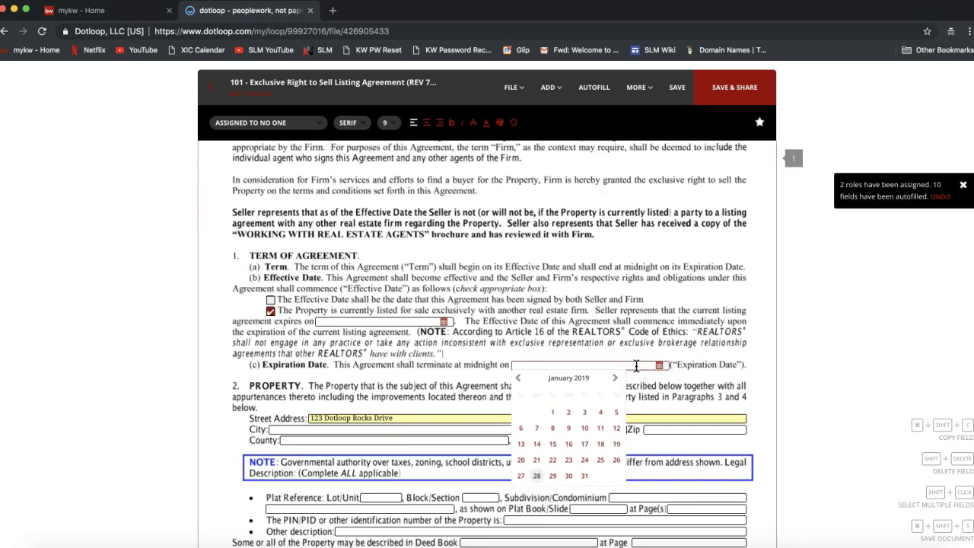
- Set the agreement's expiration date to April 4, 2019
left_click(615, 378)
left_click(615, 379)
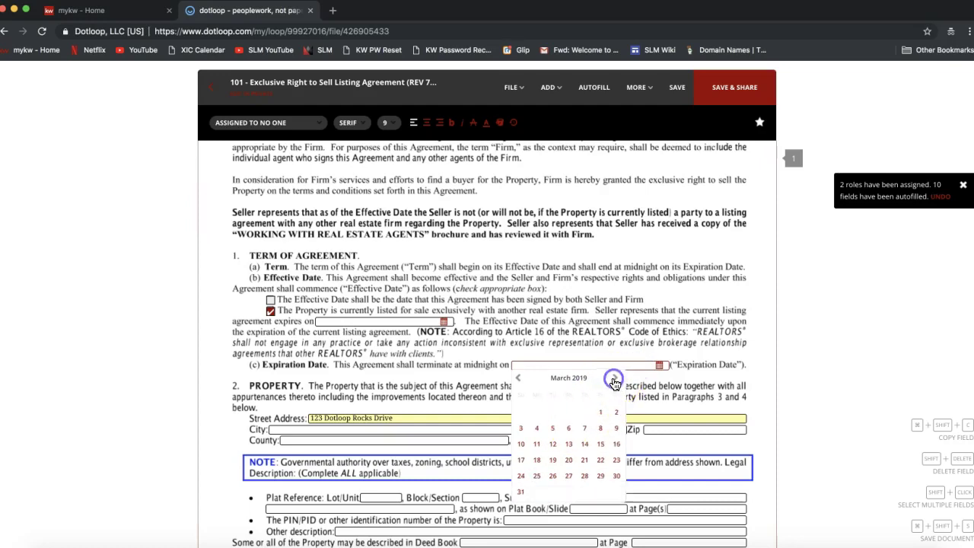
left_click(615, 378)
left_click(584, 412)
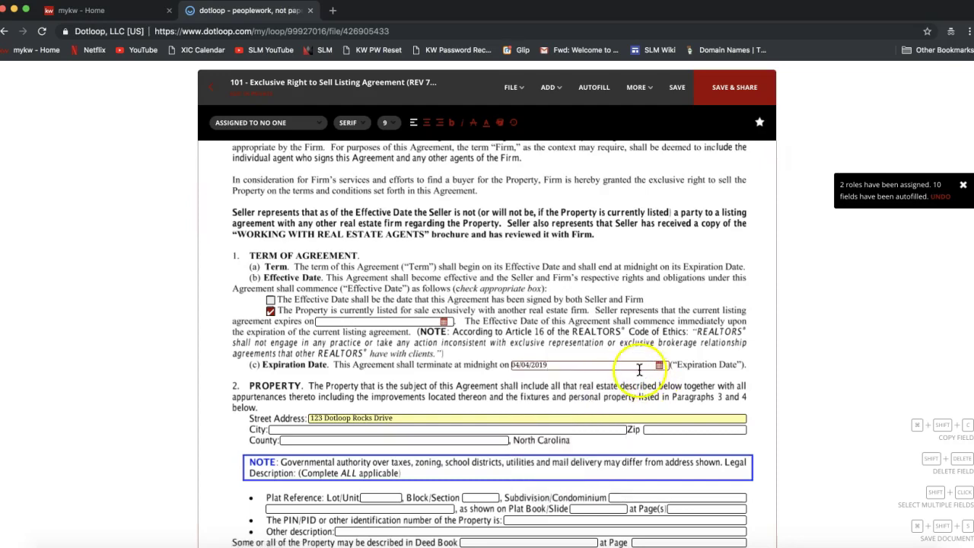
- Check that the page 1 Seller initials field is assigned to the seller
scroll(655, 414, "down", 5)
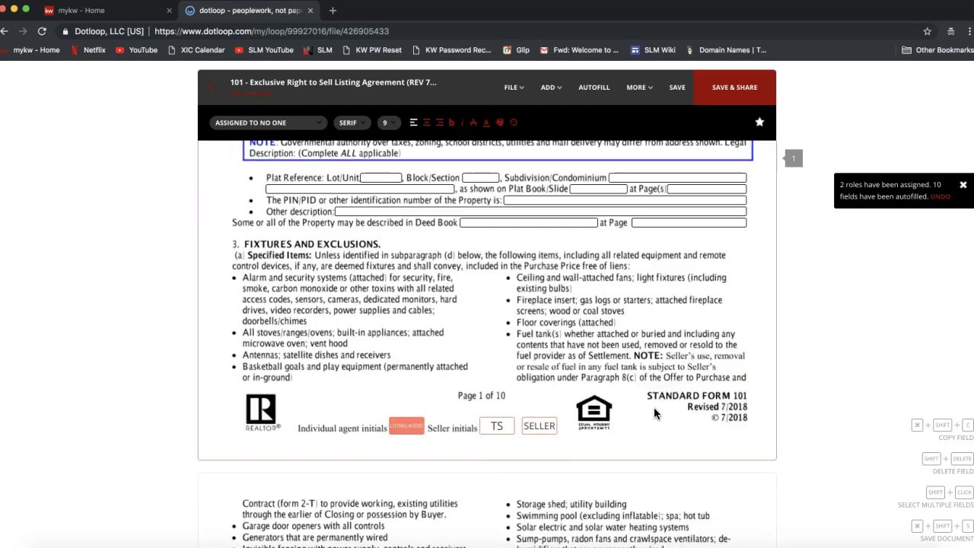
left_click(489, 431)
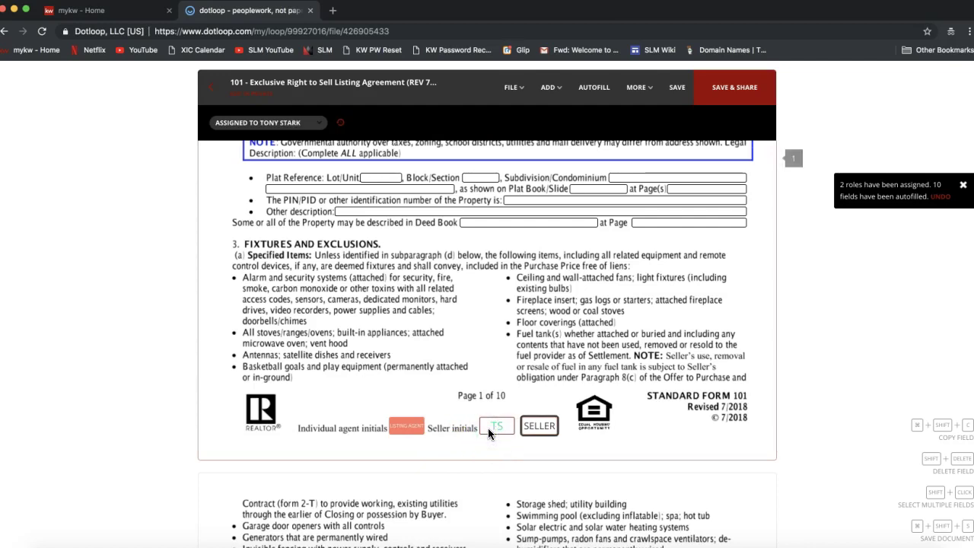
left_click(492, 427)
scroll(496, 351, "down", 1)
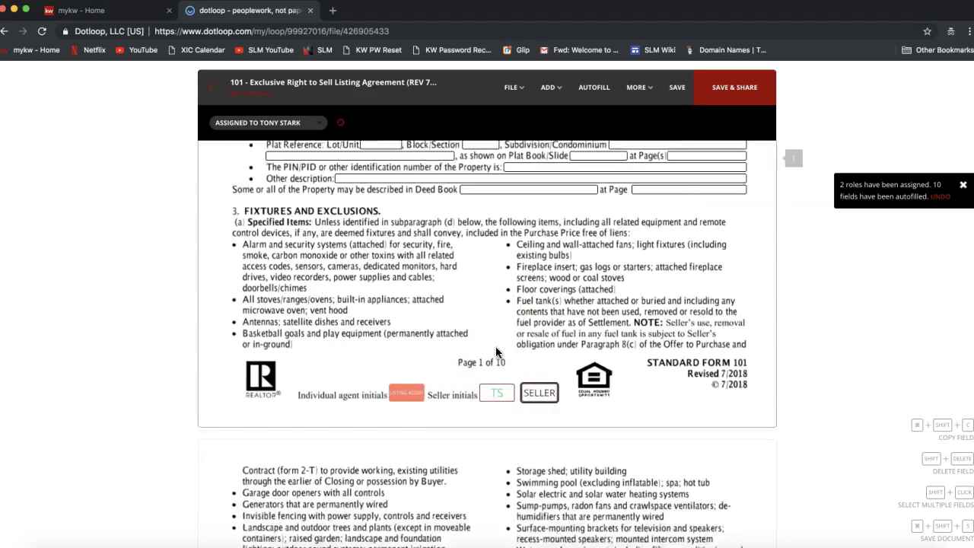
scroll(495, 352, "up", 5)
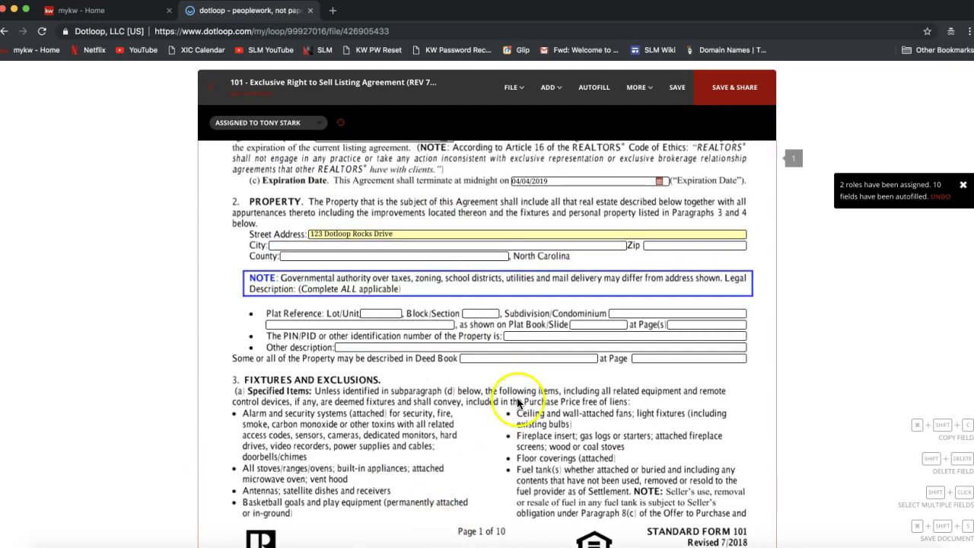
scroll(518, 403, "down", 3)
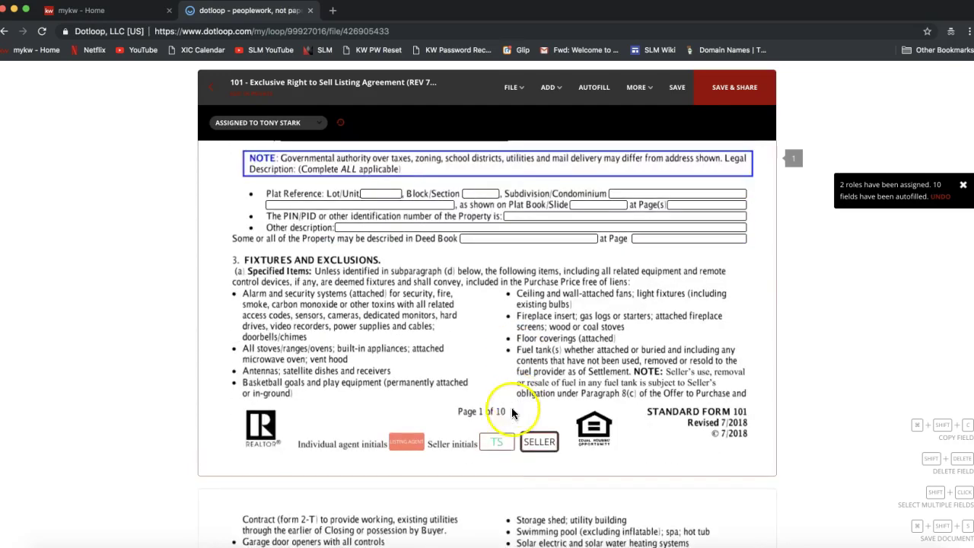
left_click(484, 446)
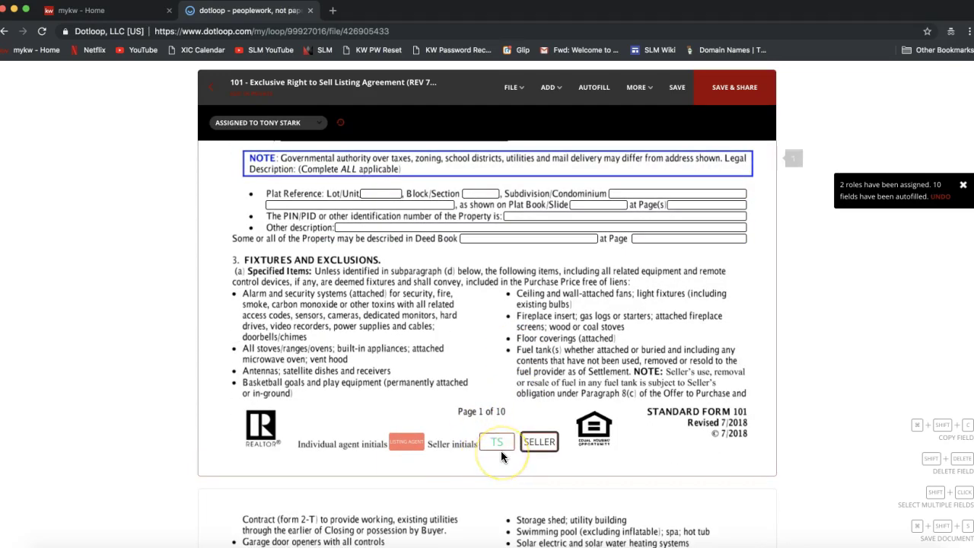
left_click(509, 404)
left_click(472, 445)
left_click(495, 374)
left_click(507, 434)
left_click(501, 447)
scroll(501, 446, "down", 10)
left_click(484, 417)
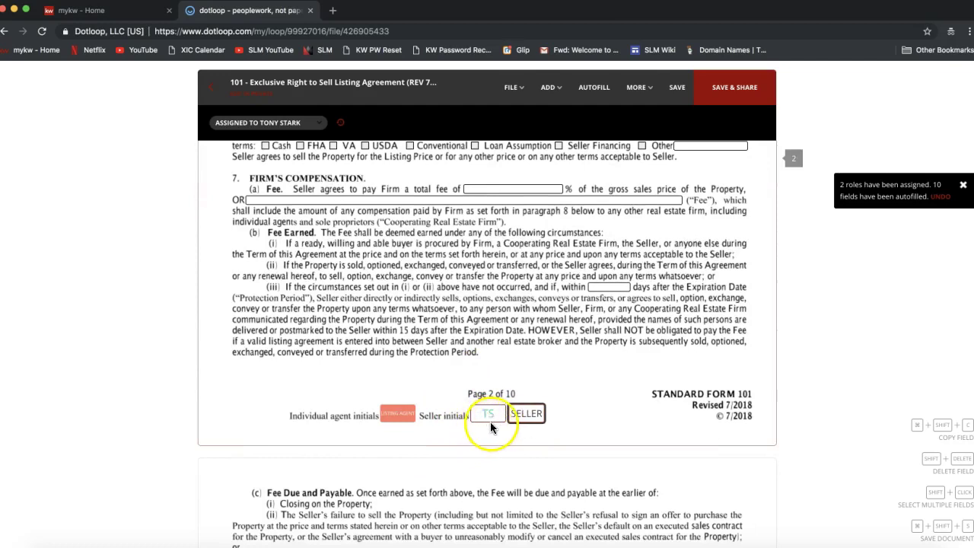
- Save the listing agreement's pending changes, review the Autofill roles and address, then close the dialog
left_click(595, 93)
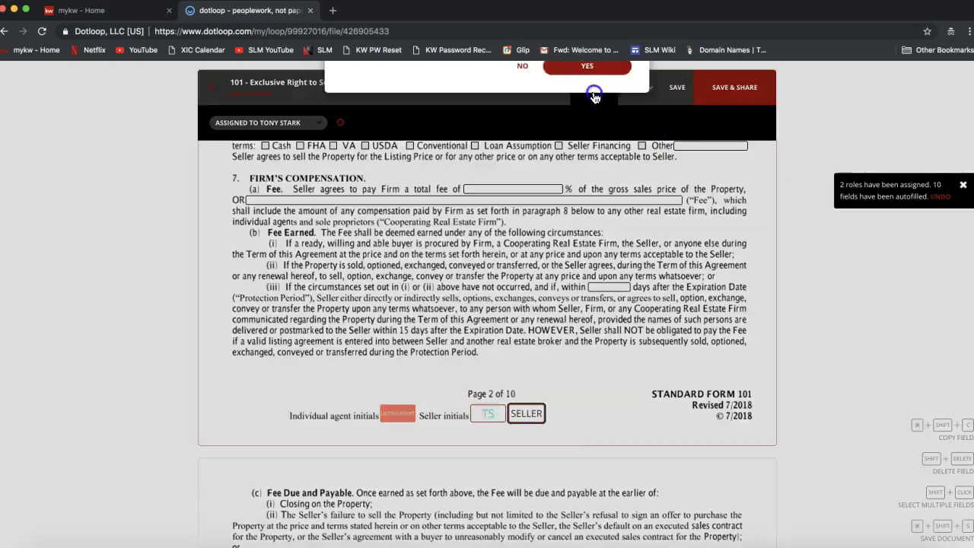
left_click(583, 361)
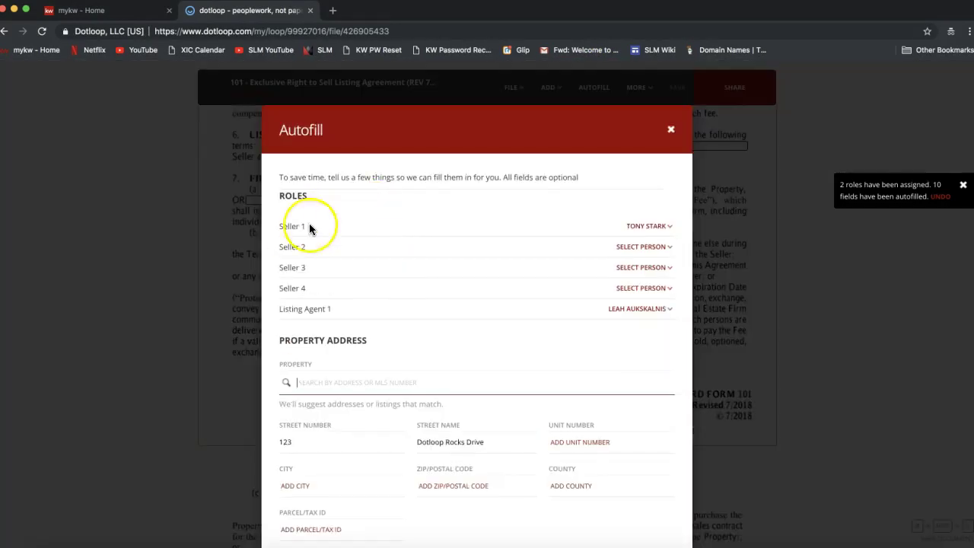
left_click(670, 130)
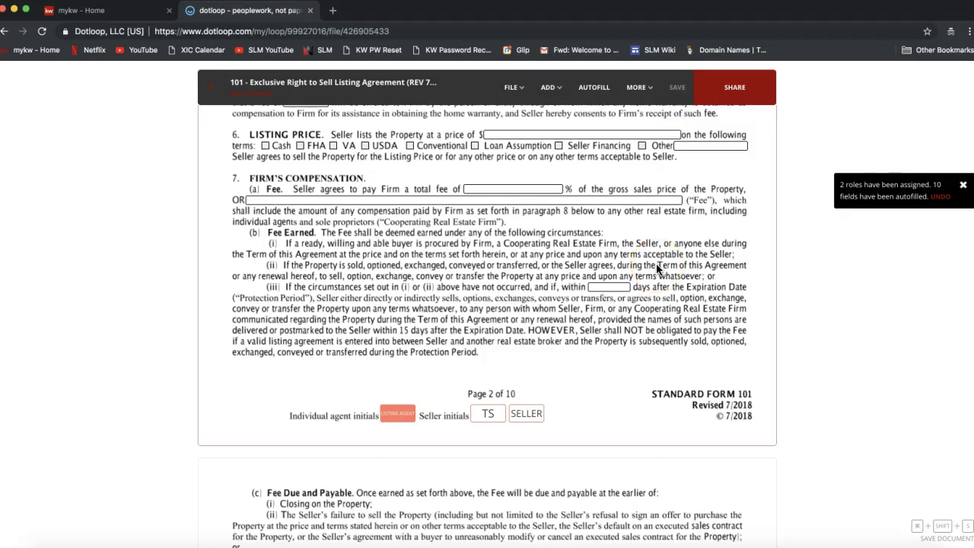
- Return to page 1 and show the FILE menu's Print and Download options, then close it
scroll(657, 269, "up", 15)
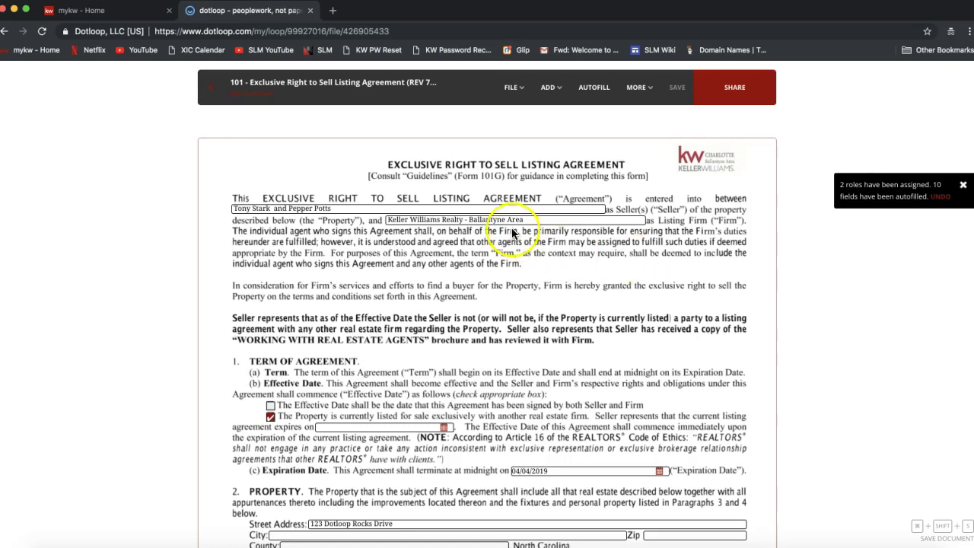
left_click(512, 87)
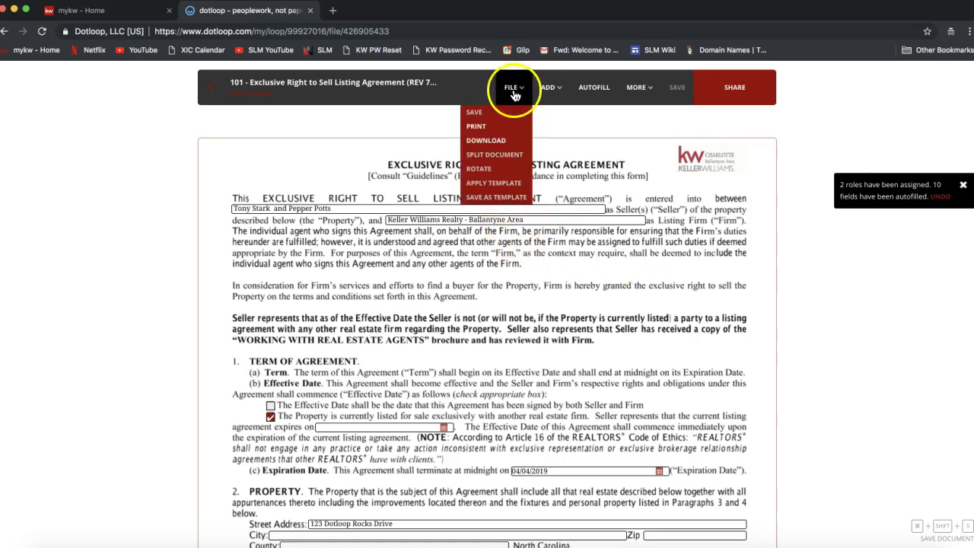
left_click(485, 130)
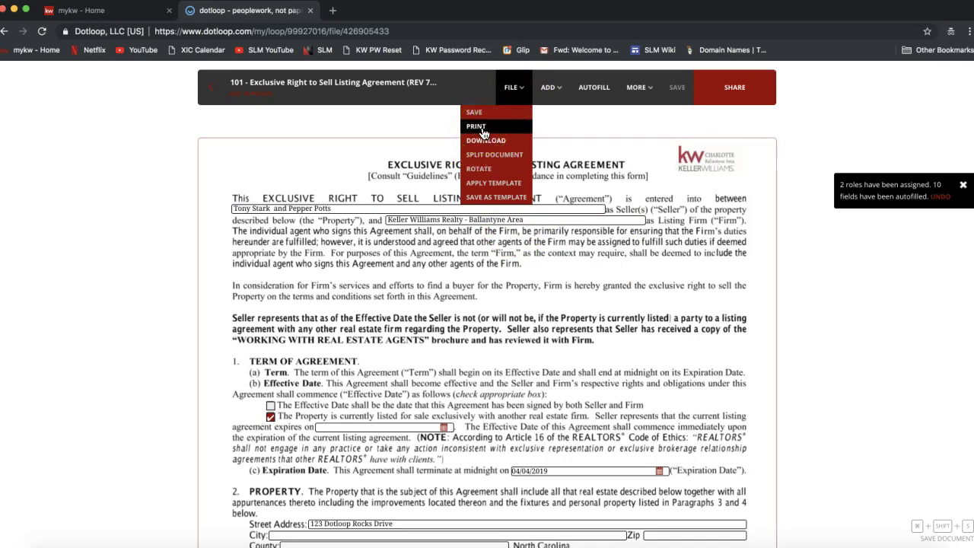
left_click(483, 145)
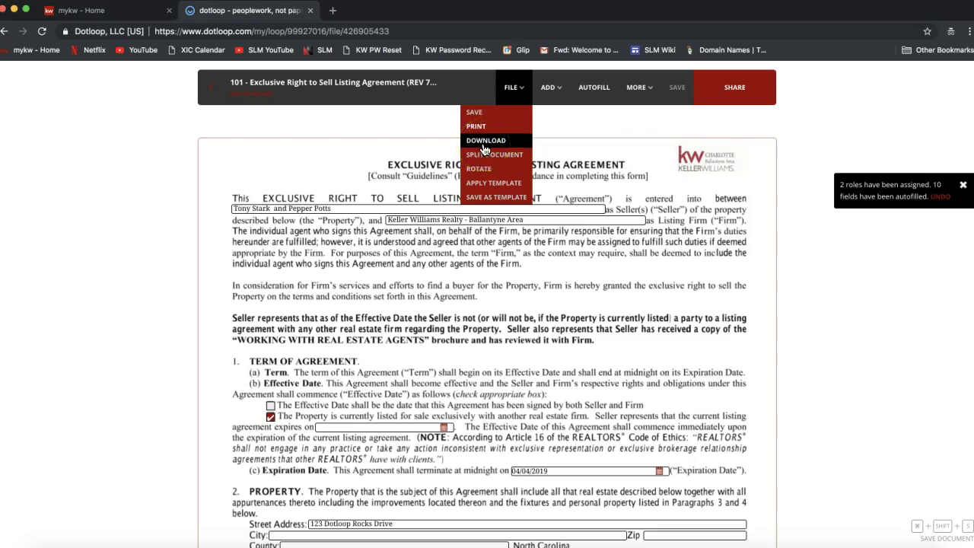
left_click(477, 130)
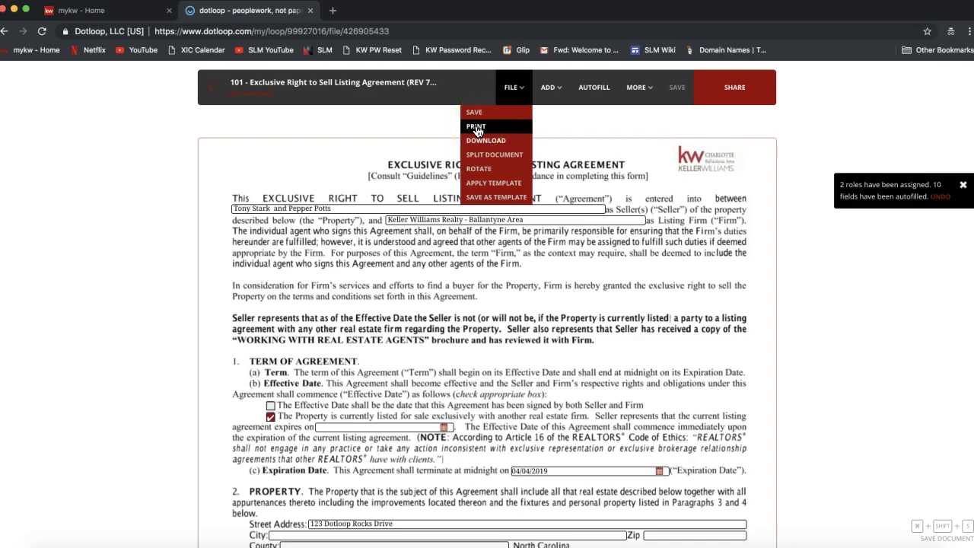
left_click(663, 122)
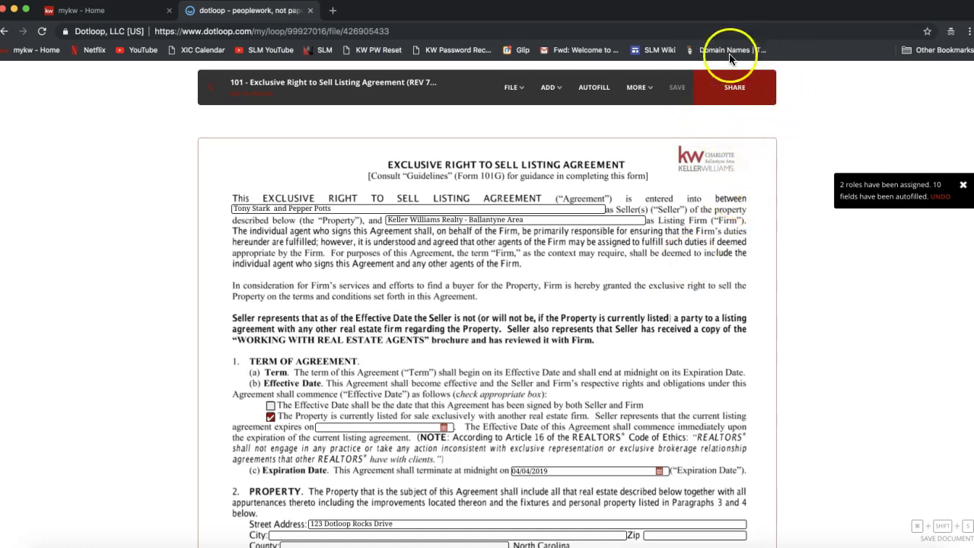
- Open the Share Document dialog and review the document name, access list and seller's 11 assigned fields
left_click(742, 95)
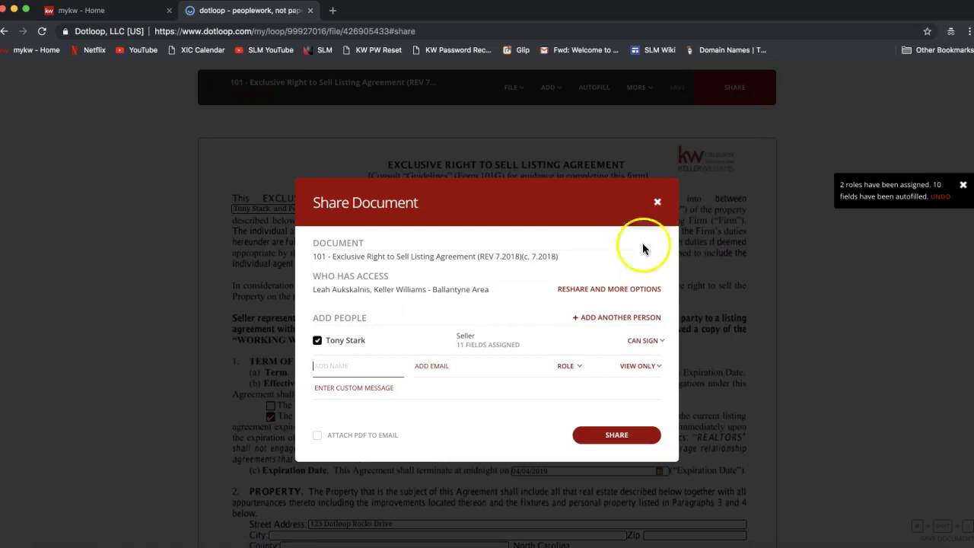
triple_click(318, 257)
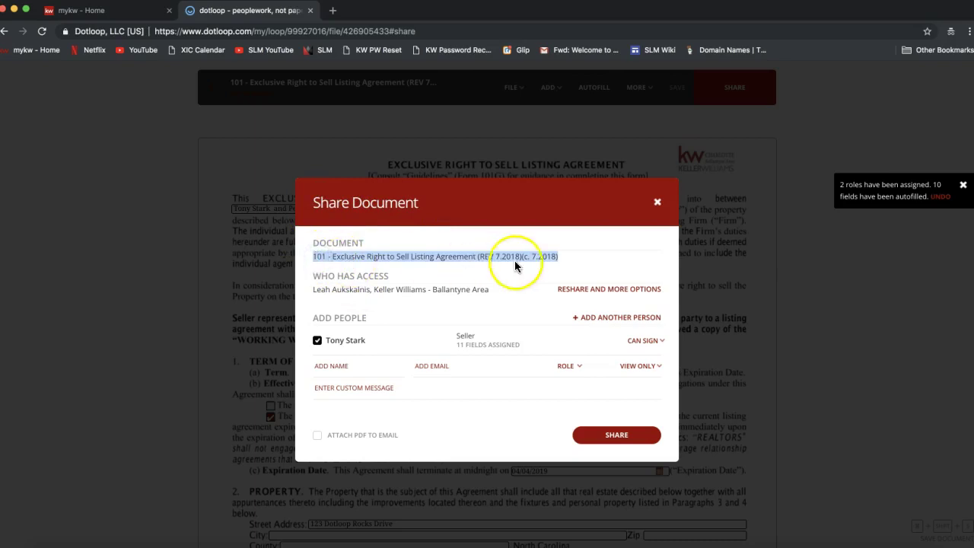
left_click_drag(314, 257, 360, 279)
triple_click(360, 278)
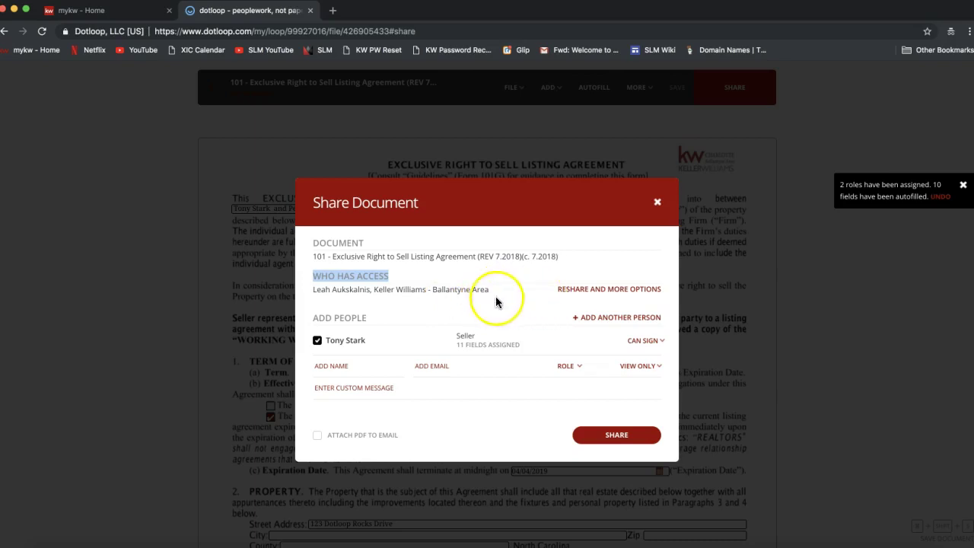
triple_click(340, 316)
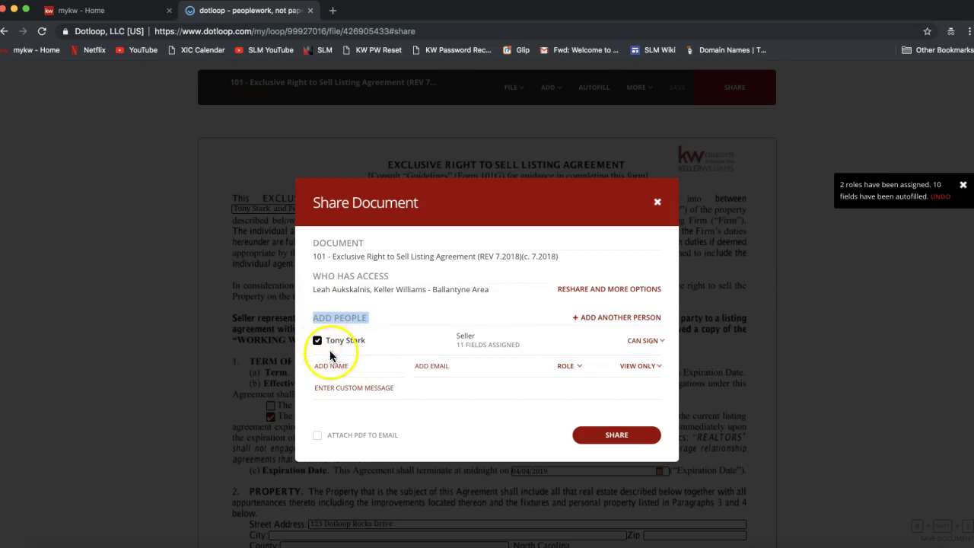
double_click(462, 335)
left_click_drag(456, 345, 519, 343)
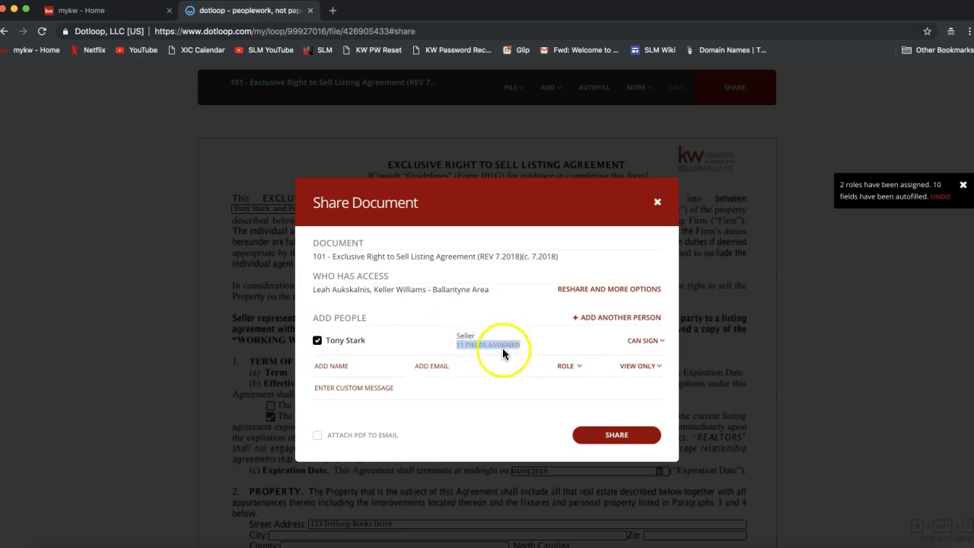
left_click(502, 345)
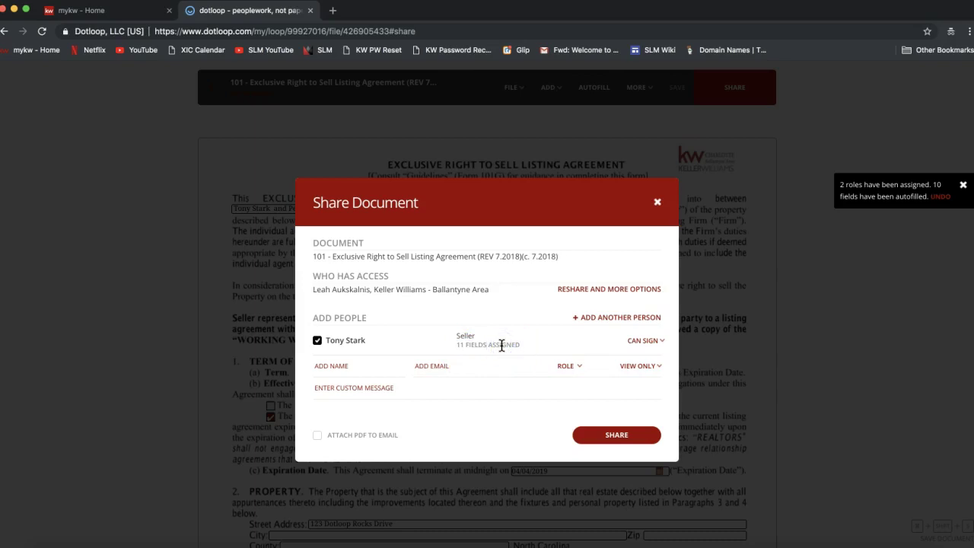
- Open the CAN SIGN permission dropdown beside the seller
left_click(540, 348)
left_click(646, 346)
left_click(645, 347)
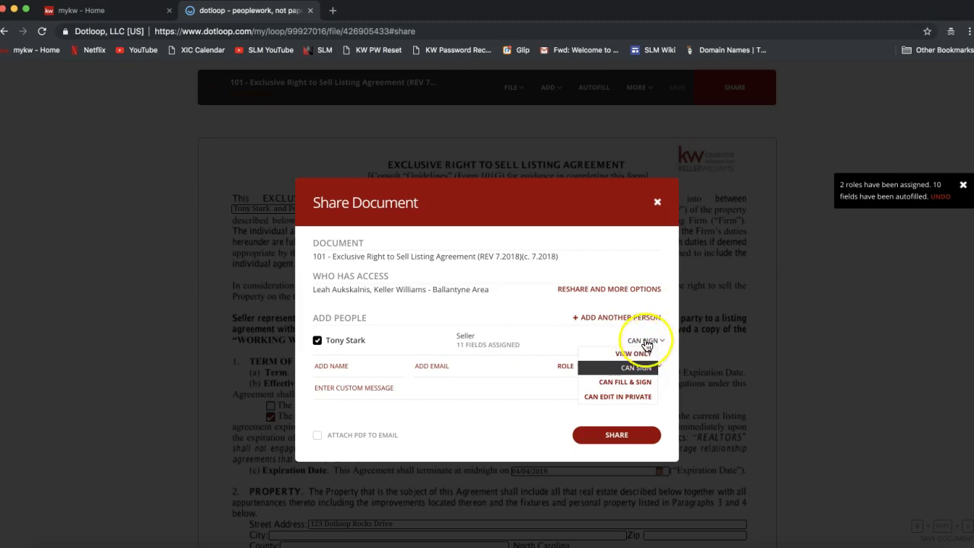
- Compare the permission options but keep the seller on CAN SIGN, closing the dropdown unchanged
mouse_move(636, 373)
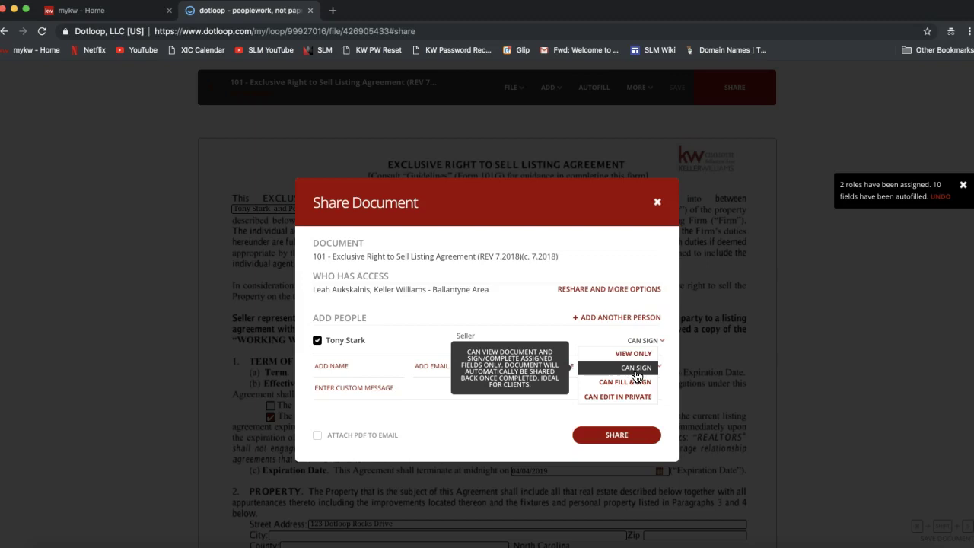
left_click(636, 373)
left_click(600, 385)
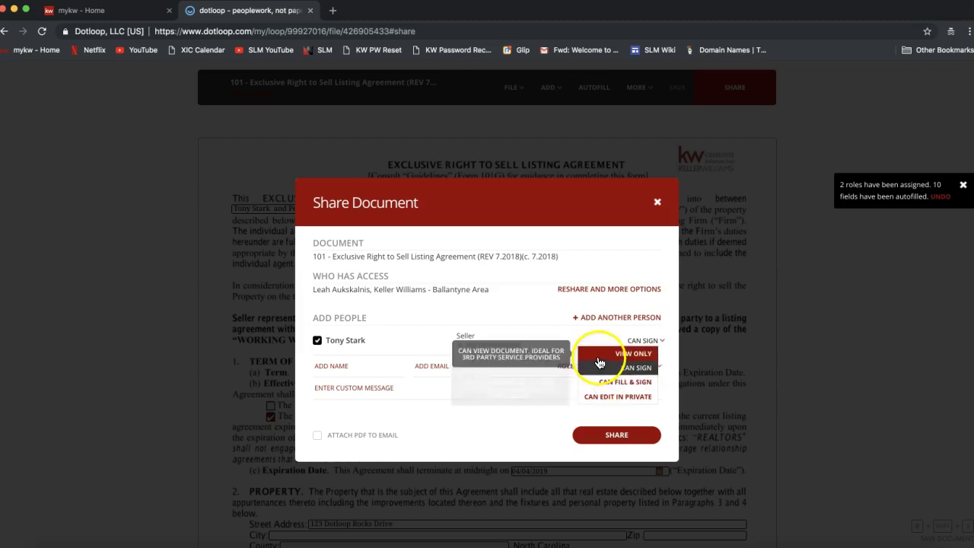
left_click(585, 334)
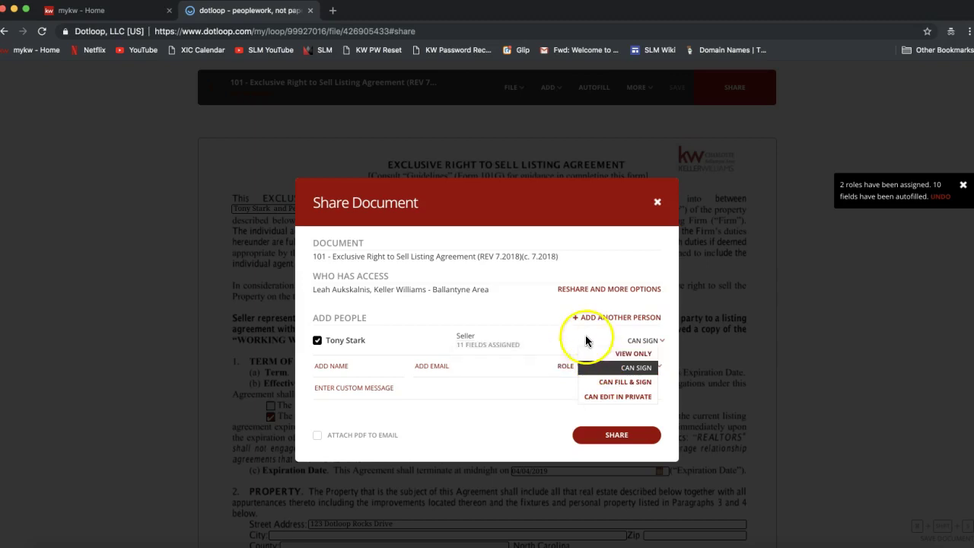
left_click(538, 339)
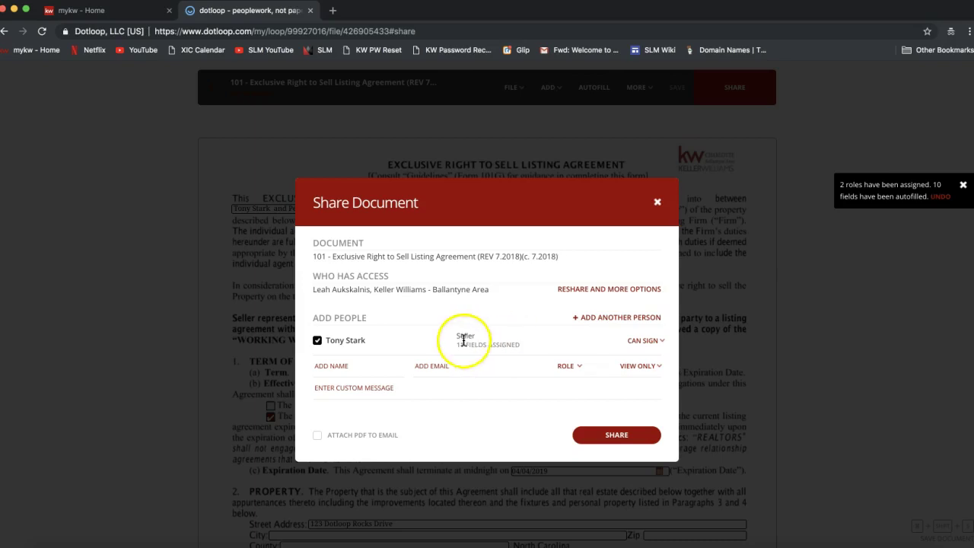
- Share the listing agreement with the seller for signing
mouse_move(387, 348)
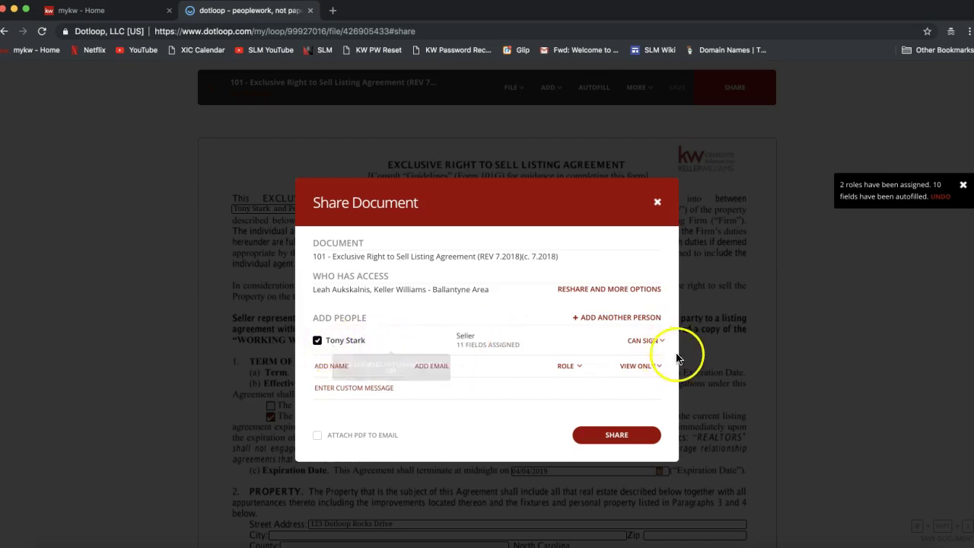
double_click(459, 345)
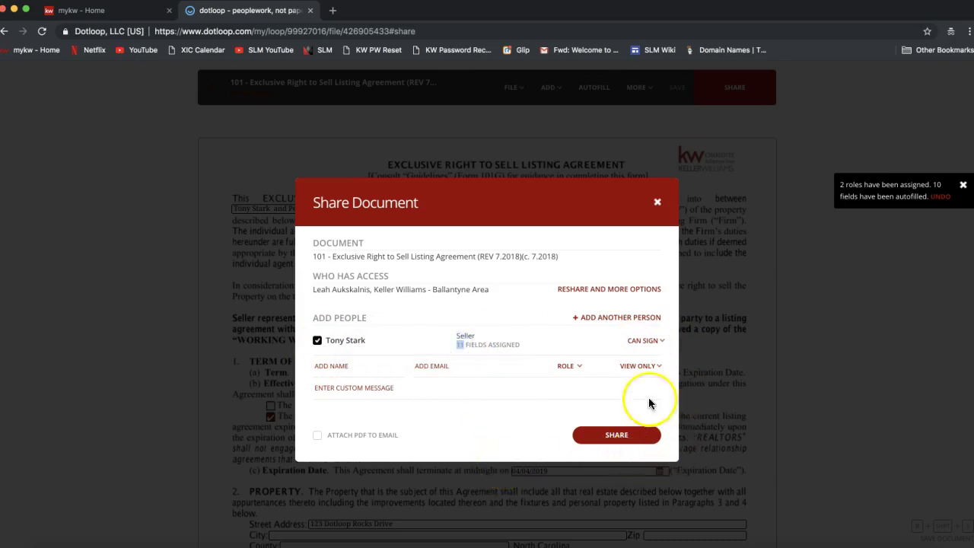
left_click(601, 444)
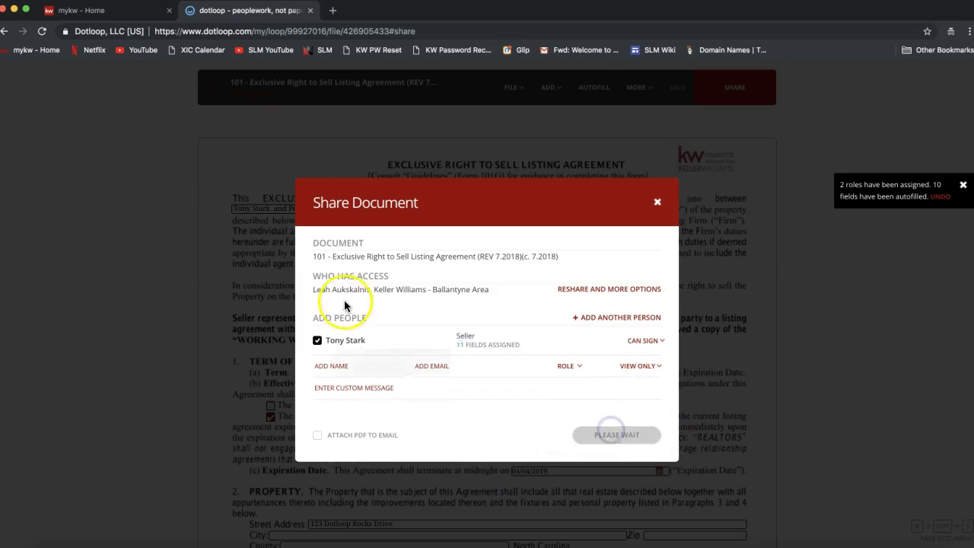
- Check the yellow 'This document has been shared. Waiting on others.' confirmation banner
left_click_drag(306, 238, 495, 246)
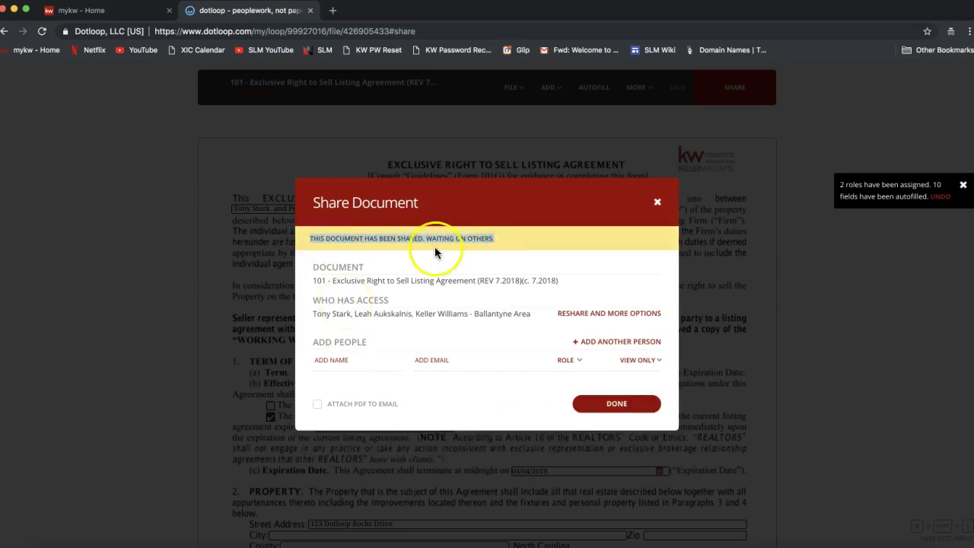